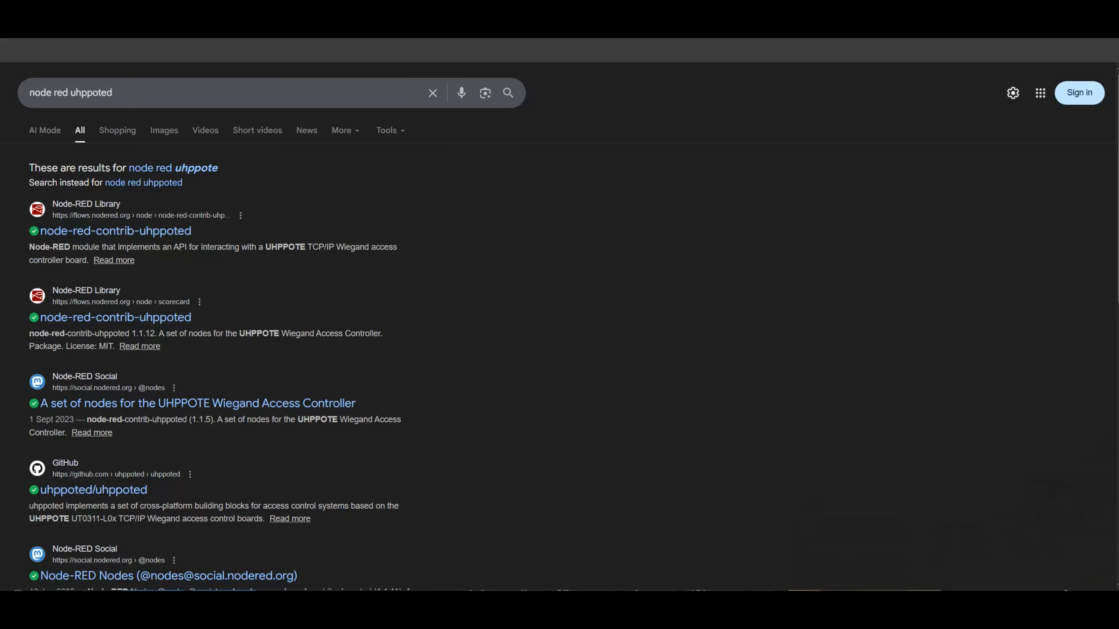
Open the node-red-contrib-uhppoted library page and go to its 6-time example flow on GitHub
left_click(70, 231)
scroll(1080, 488, "down", 20)
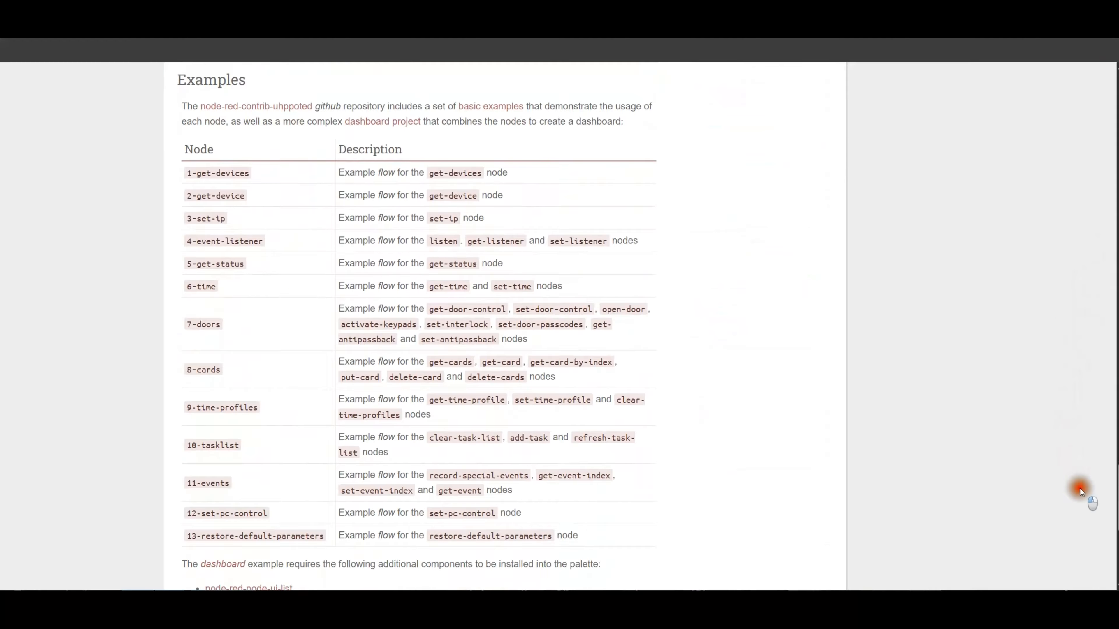
left_click(202, 287)
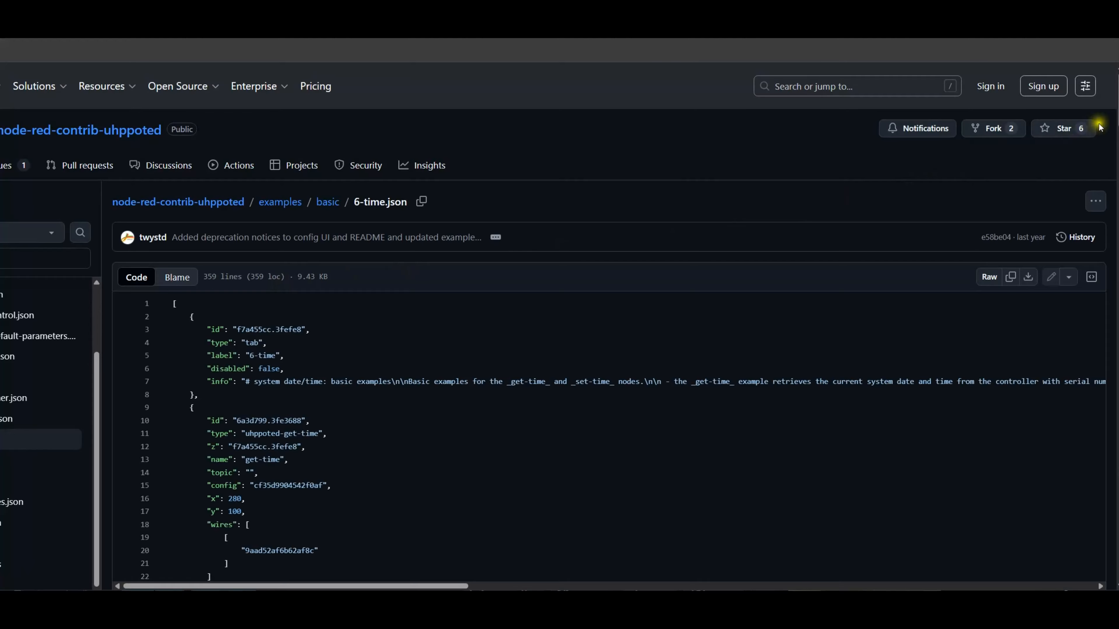
Copy the "format" function's code line from 6-time.json and paste it into an empty Notepad document
left_click_drag(1117, 99, 1098, 270)
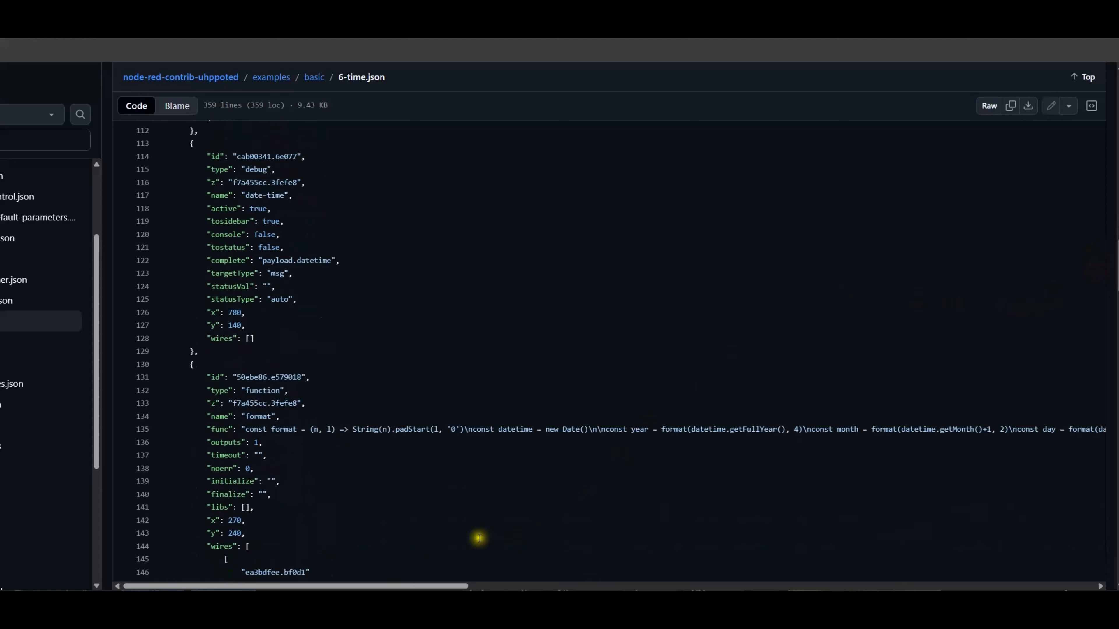
triple_click(246, 429)
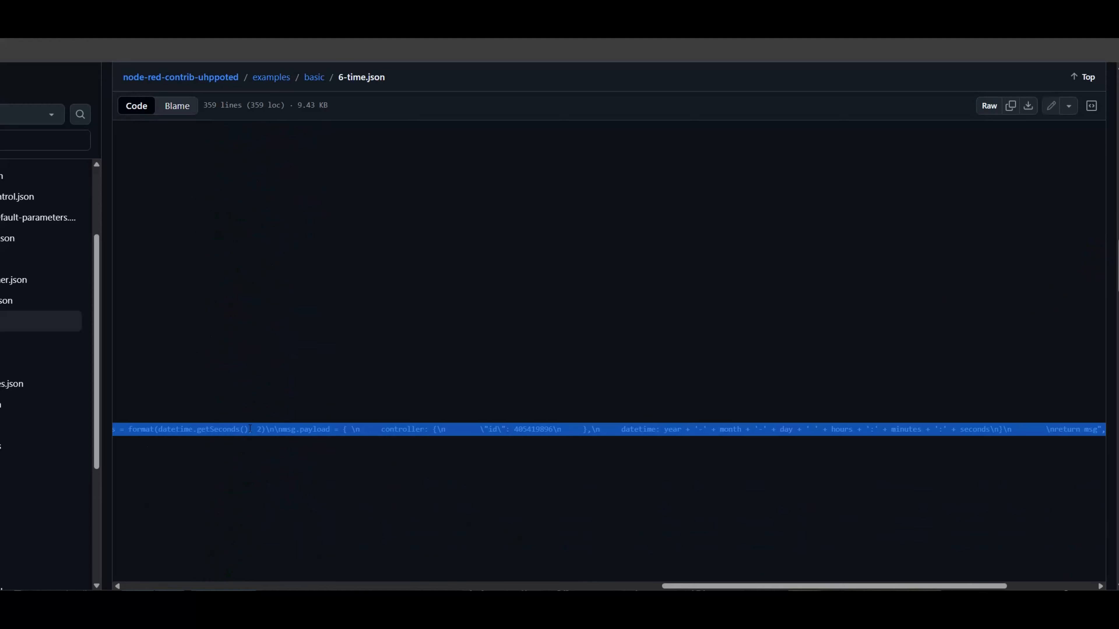
right_click(335, 431)
left_click(370, 173)
key("alt+Tab")
right_click(484, 261)
left_click(584, 279)
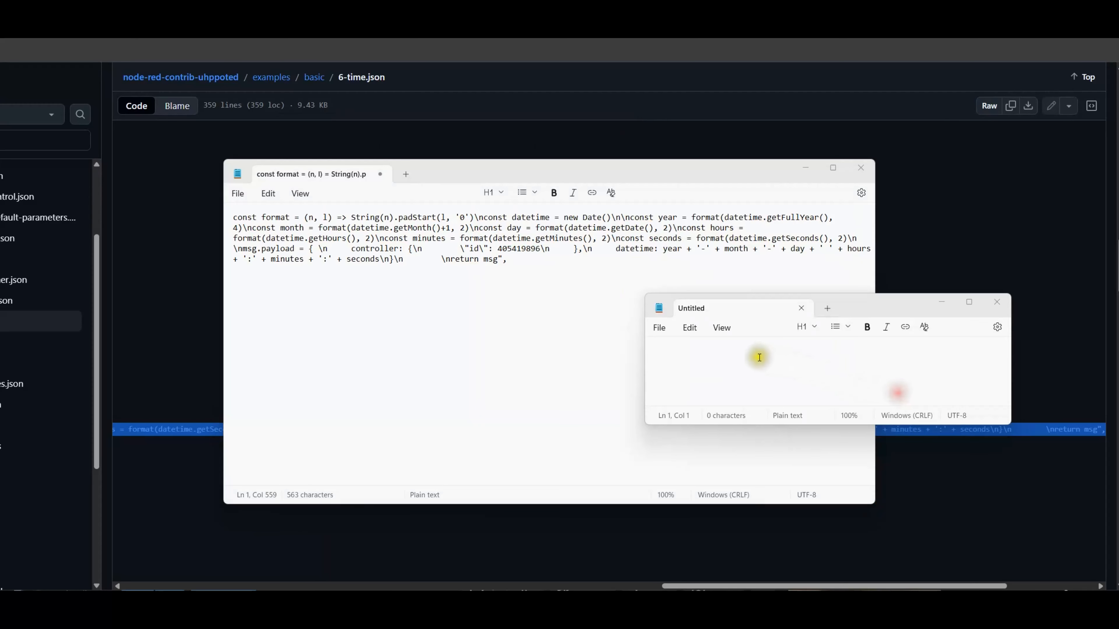
Write the note "use CTRL + H to remove new lines and backslash (escape character)" in a separate Notepad window
left_click(755, 356)
type("use CTRL + H to remove new lines and backslash (escape character")
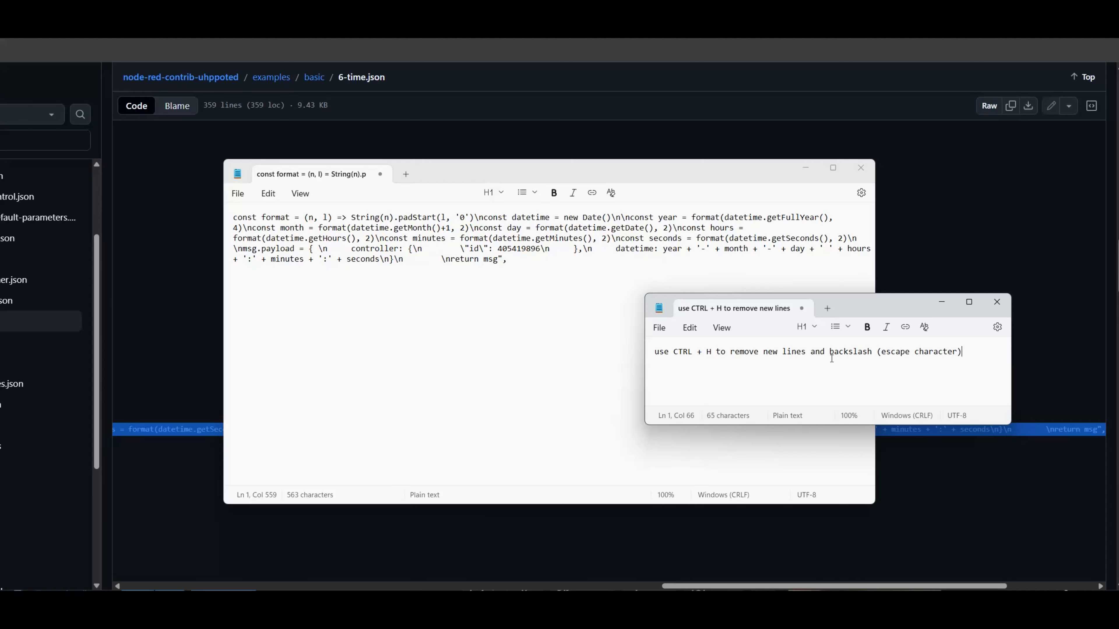
Replace all "\n" sequences and all remaining backslashes in the pasted code with nothing
left_click(554, 328)
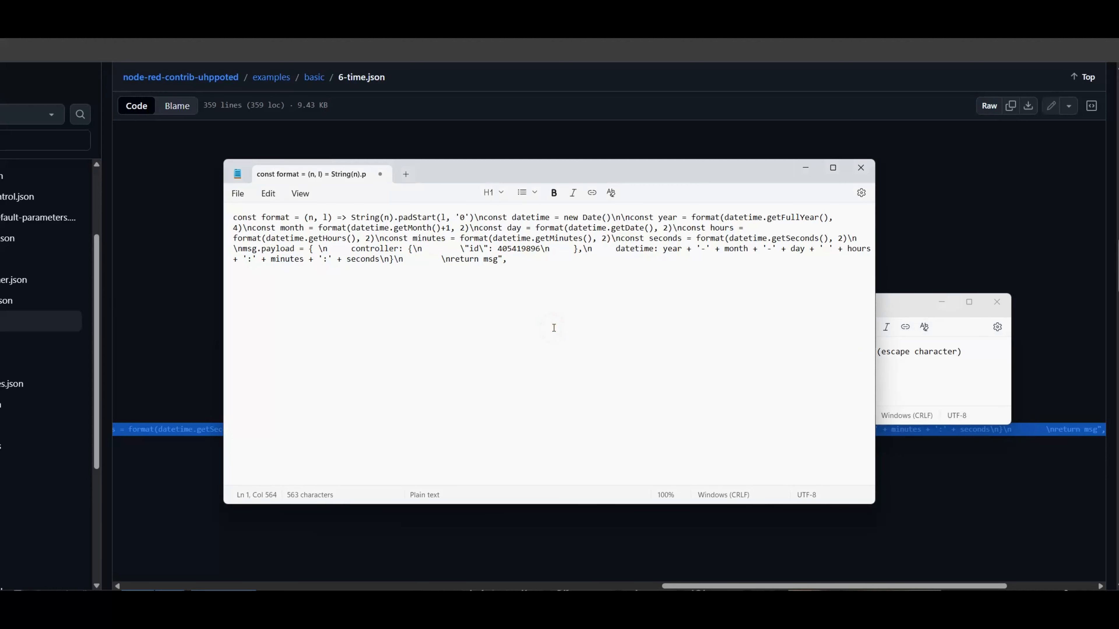
key("ctrl+h")
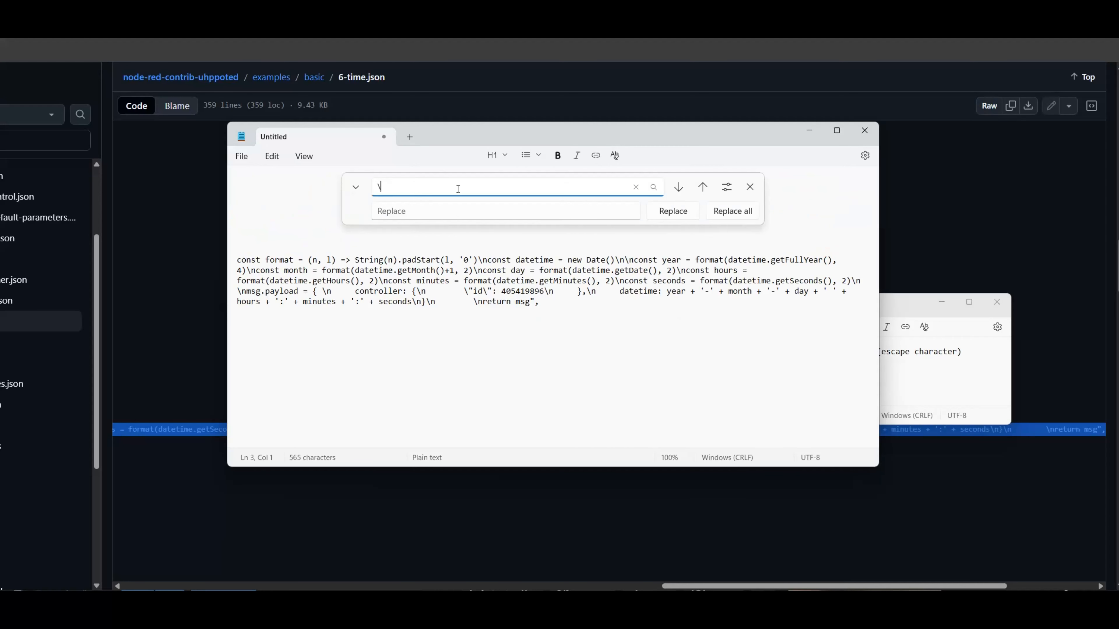
type("n")
left_click(732, 211)
left_click(428, 187)
key("BackSpace")
left_click(732, 211)
left_click(749, 186)
Put each const declaration of the code on its own line and separate msg.payload from them with a blank line
left_click(473, 201)
key("Return")
left_click(373, 212)
key("Return")
left_click(455, 222)
key("Return")
left_click(453, 232)
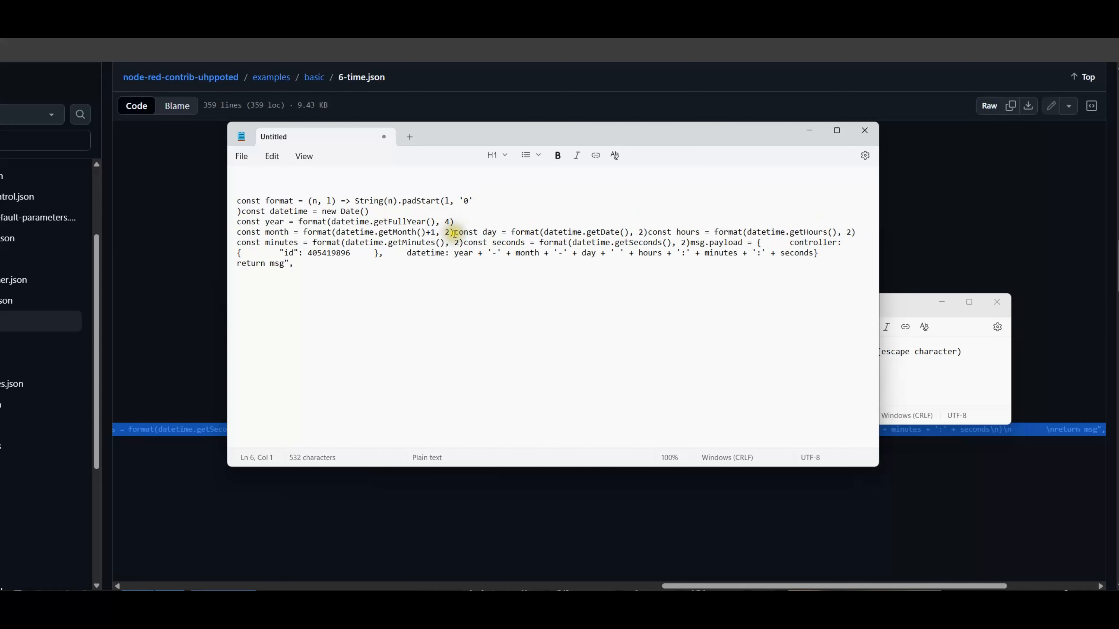
key("Return")
Break the msg.payload object so that the controller block and its "id" entry sit on separate indented lines
key("Return")
left_click(464, 266)
Split the datetime expression into separate lines for its date and time parts and copy the whole code
key("Return")
left_click(465, 274)
key("Return")
key("Return")
left_click(337, 297)
key("Return")
key("Tab")
left_click(375, 304)
left_click(308, 326)
key("Return")
key("Return")
left_click(308, 348)
key("Return")
left_click(331, 358)
key("Return")
left_click(294, 368)
key("Return")
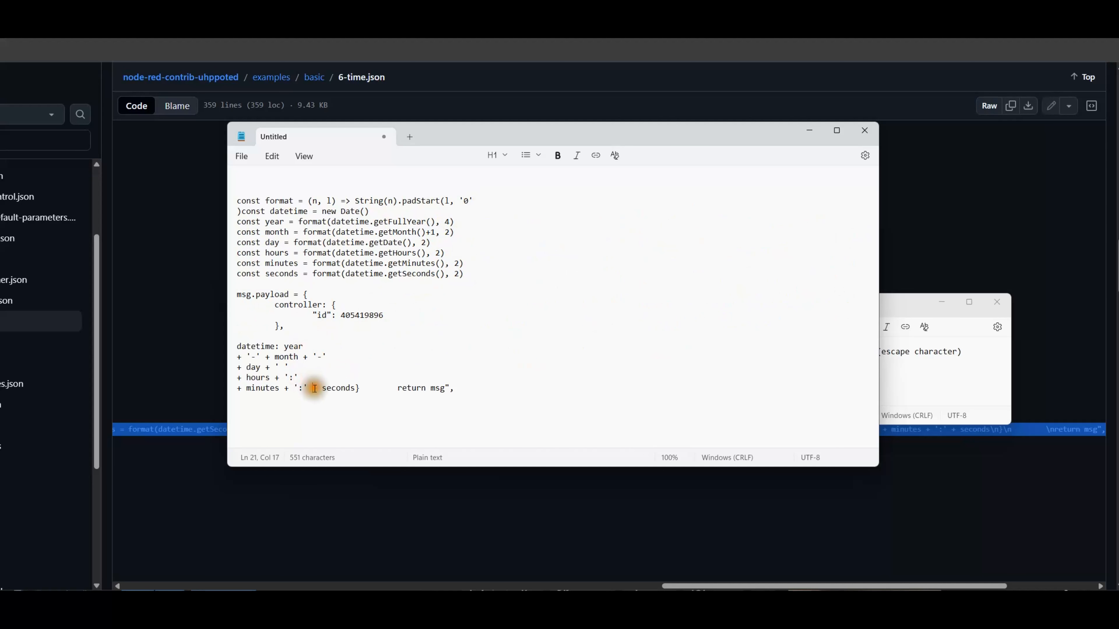
left_click_drag(309, 431, 237, 201)
right_click(292, 229)
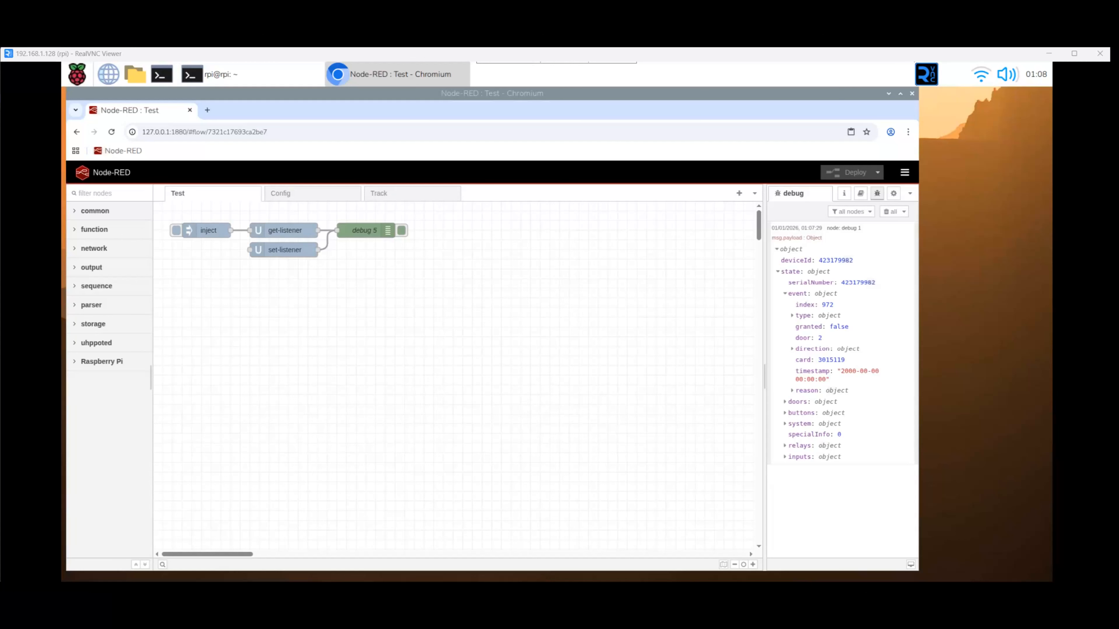
In Node-RED, place an inject node and a debug node in a row beneath the listener nodes of the Test flow
left_click(95, 211)
left_click_drag(109, 235, 202, 288)
left_click_drag(102, 255, 372, 290)
left_click_drag(441, 292, 451, 289)
left_click(95, 211)
Place a function node and a uhppoted set-time node between the new inject and debug nodes
left_click(94, 229)
left_click_drag(113, 254, 282, 290)
left_click(94, 229)
left_click(96, 343)
left_click_drag(114, 446, 376, 288)
left_click(96, 343)
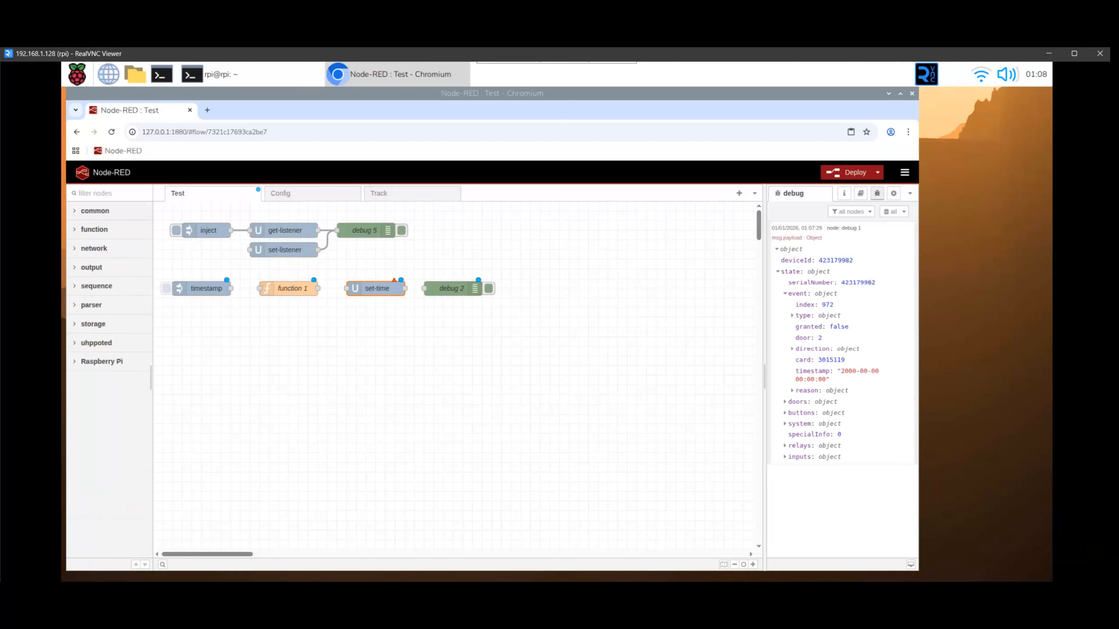
Set the new inject node's msg.payload to an empty JSON object {} and save the node
left_click(208, 289)
double_click(207, 289)
left_click(584, 284)
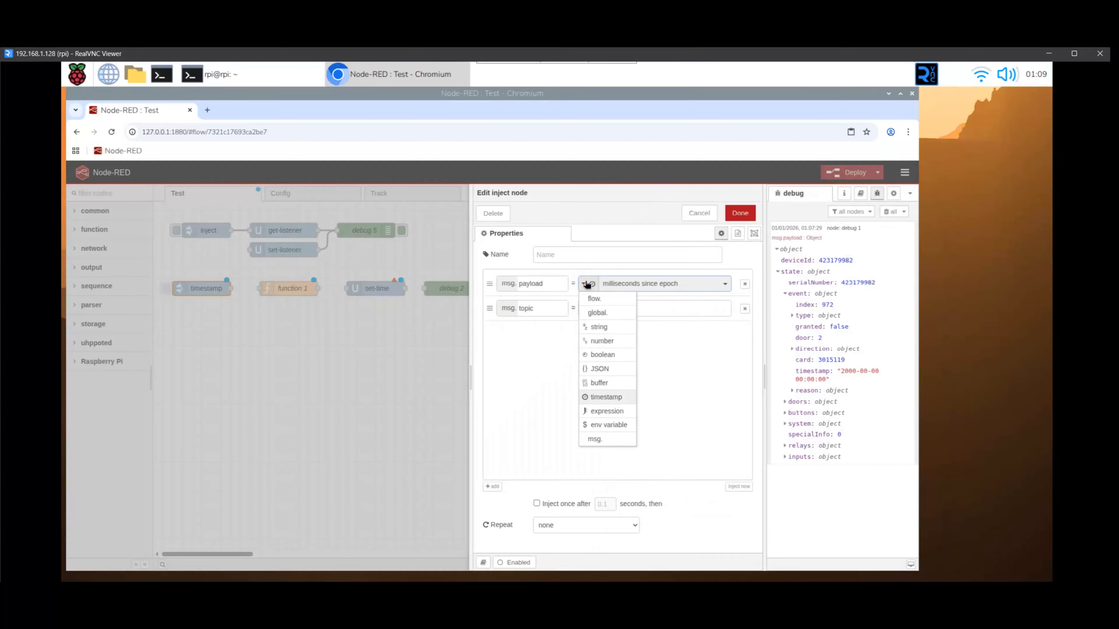
left_click(595, 376)
left_click(730, 283)
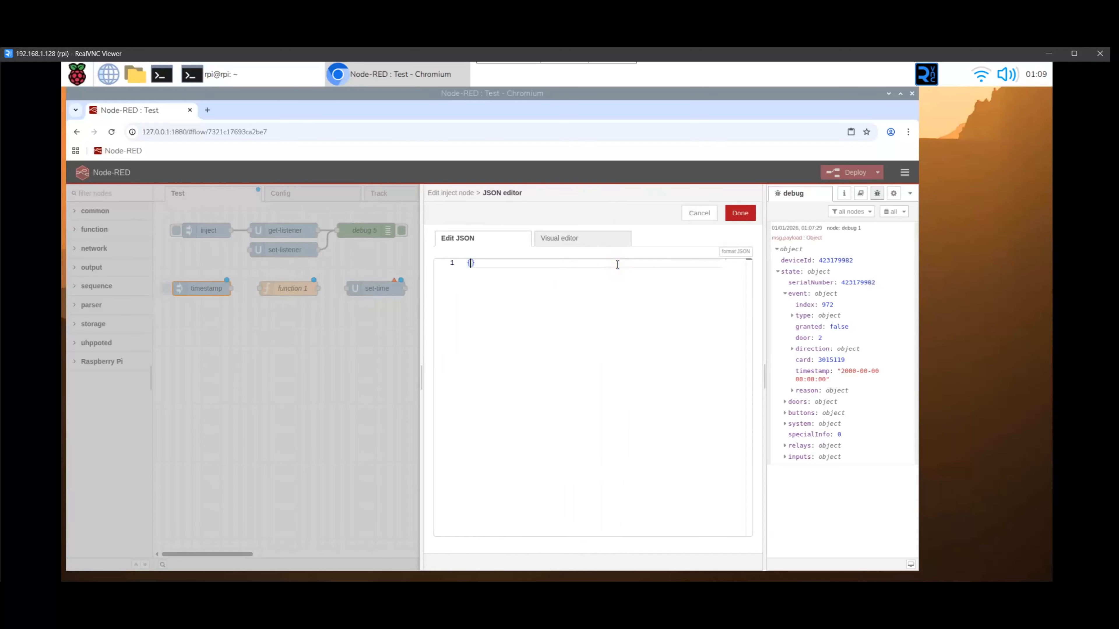
left_click(744, 213)
left_click(747, 214)
Copy the formatted code from Notepad and paste it into the function node's On Message code
double_click(292, 288)
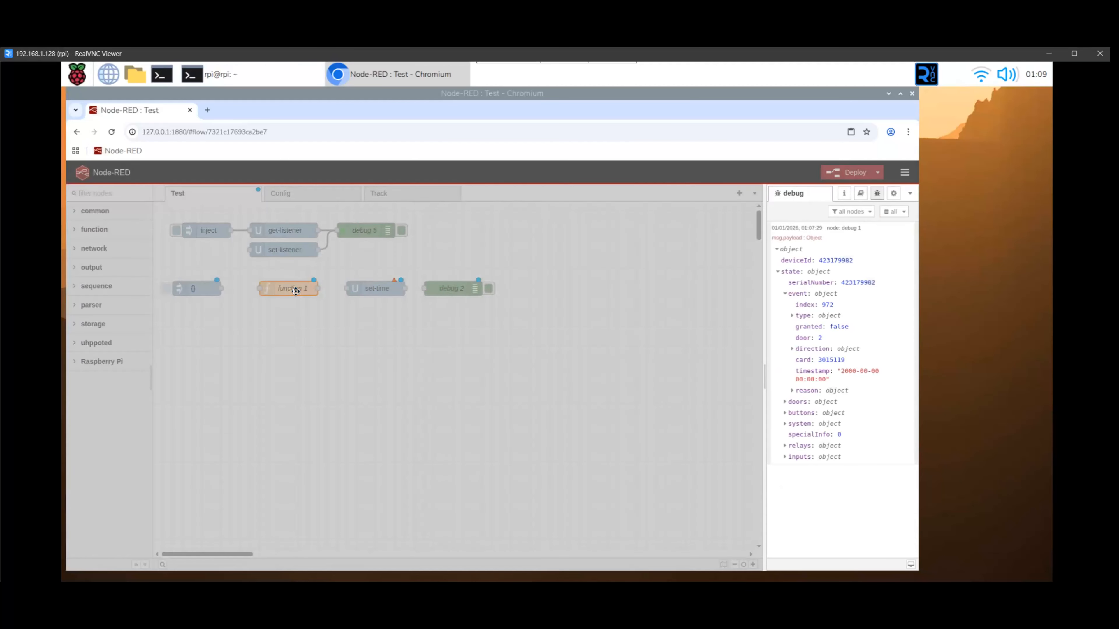
key("alt+Tab")
right_click(722, 282)
left_click(772, 301)
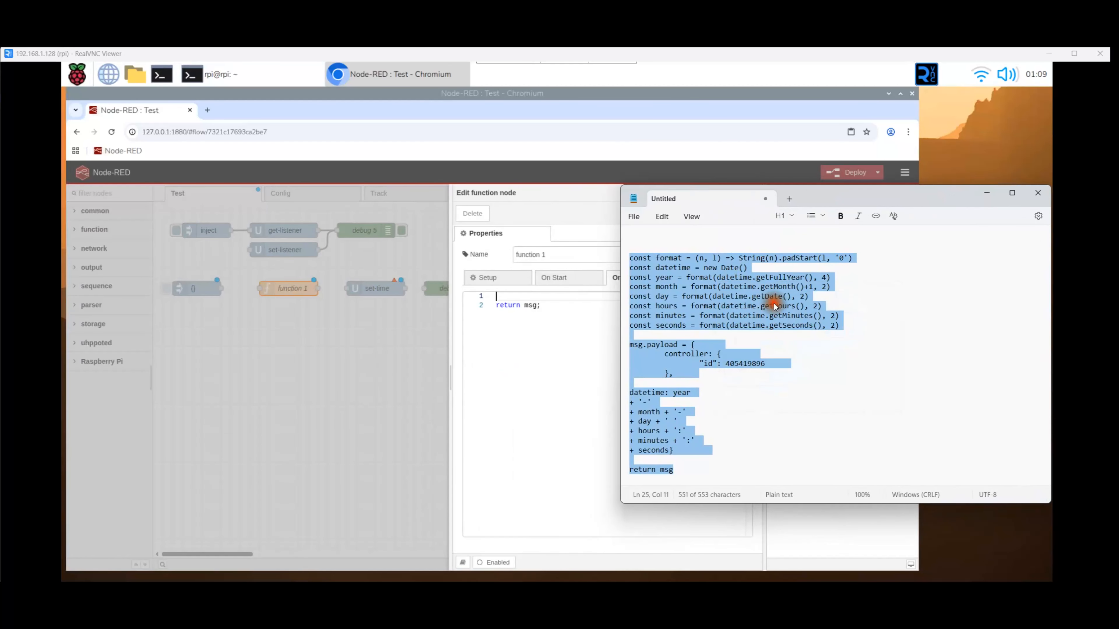
left_click(565, 308)
right_click(565, 308)
left_click(592, 440)
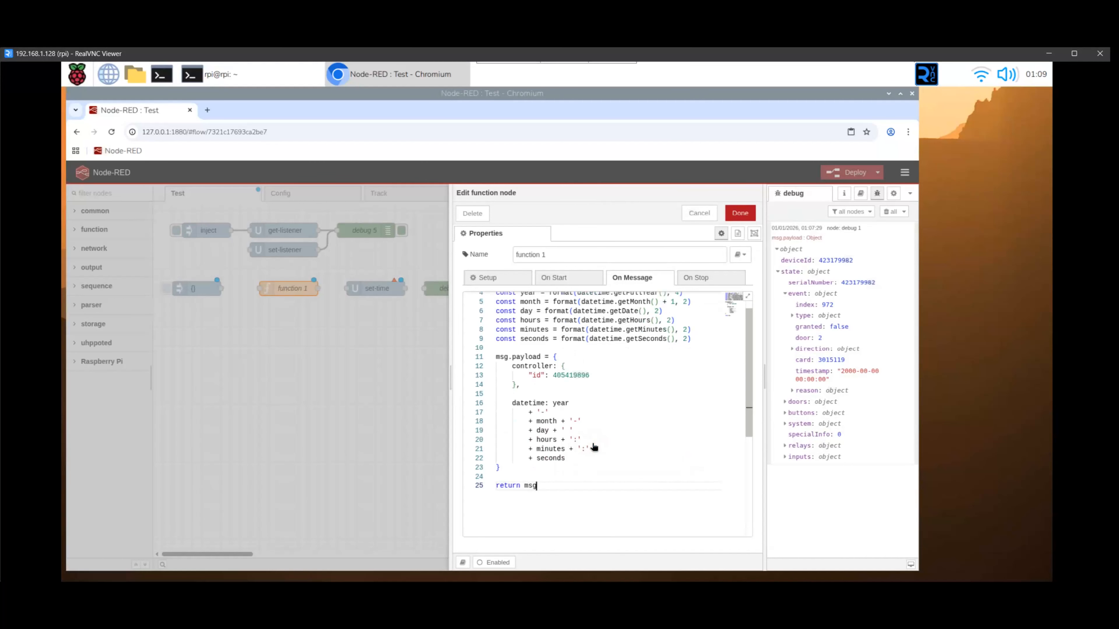
Delete the default "return msg;" line and the blank line above the pasted function code
left_click_drag(754, 377, 756, 306)
left_click_drag(542, 306, 483, 300)
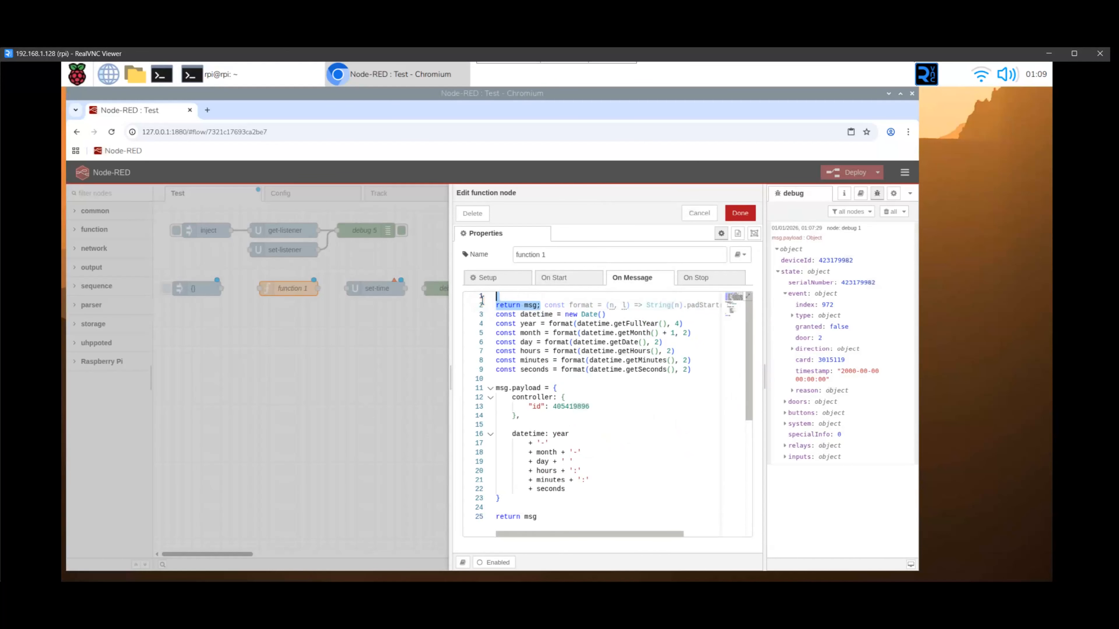
key("Delete")
Replace the controller id in the function code with the deviceId 423179982 copied from the debug output, and save the node
left_click_drag(818, 261, 857, 260)
left_click_drag(589, 397, 562, 399)
right_click(562, 399)
left_click(583, 534)
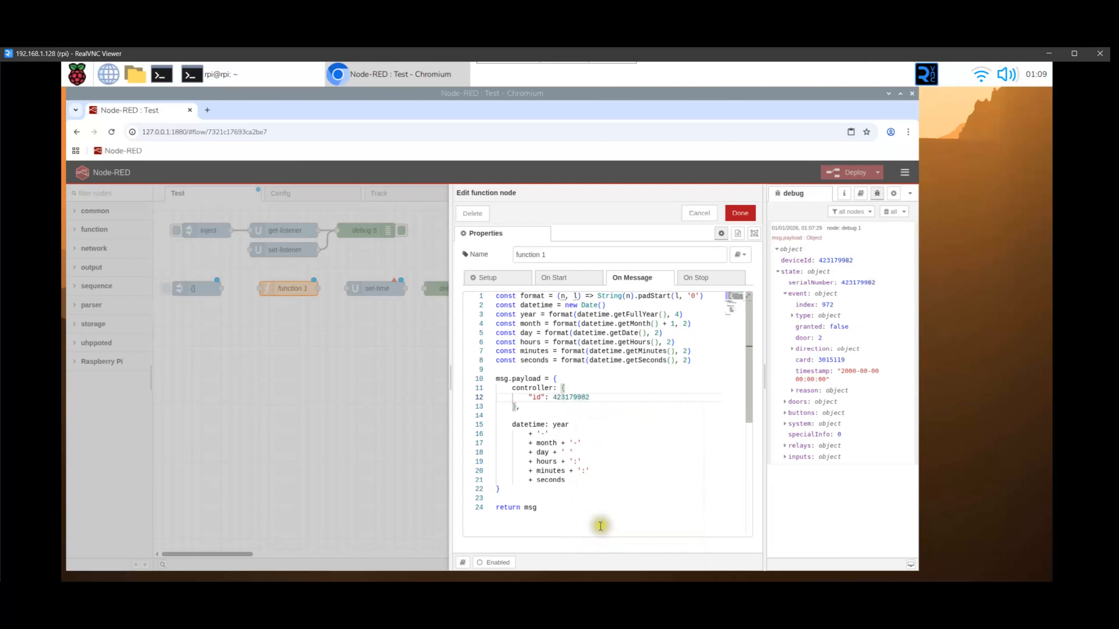
left_click(740, 213)
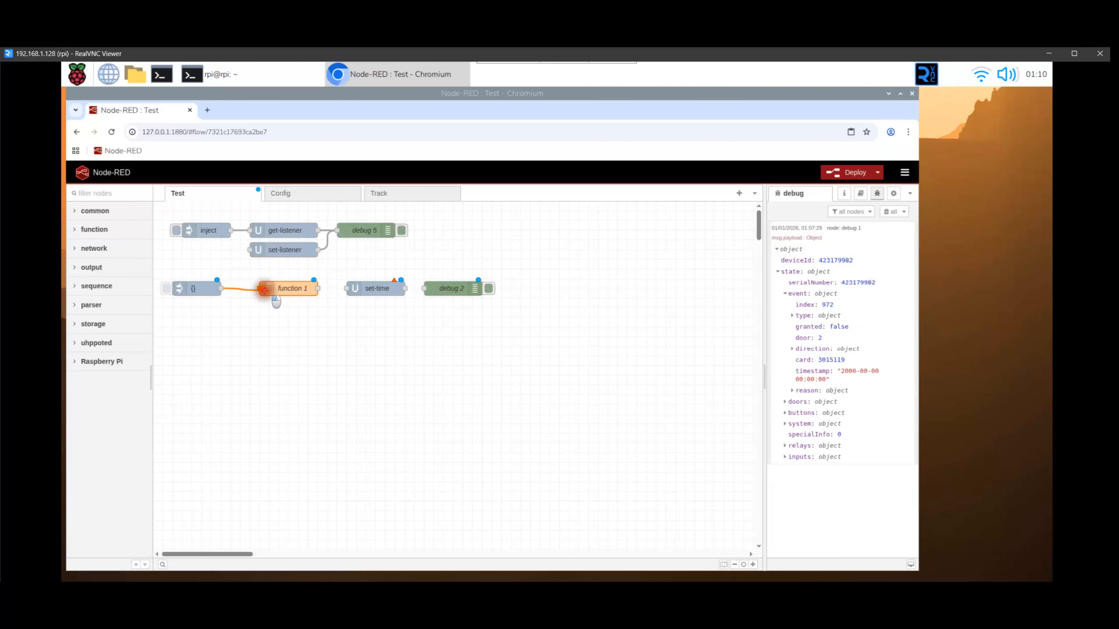
Wire the function node through set-time to the debug node, and select the existing configuration in the set-time node
left_click_drag(319, 288, 348, 288)
double_click(377, 288)
left_click(687, 299)
left_click(675, 313)
left_click(740, 213)
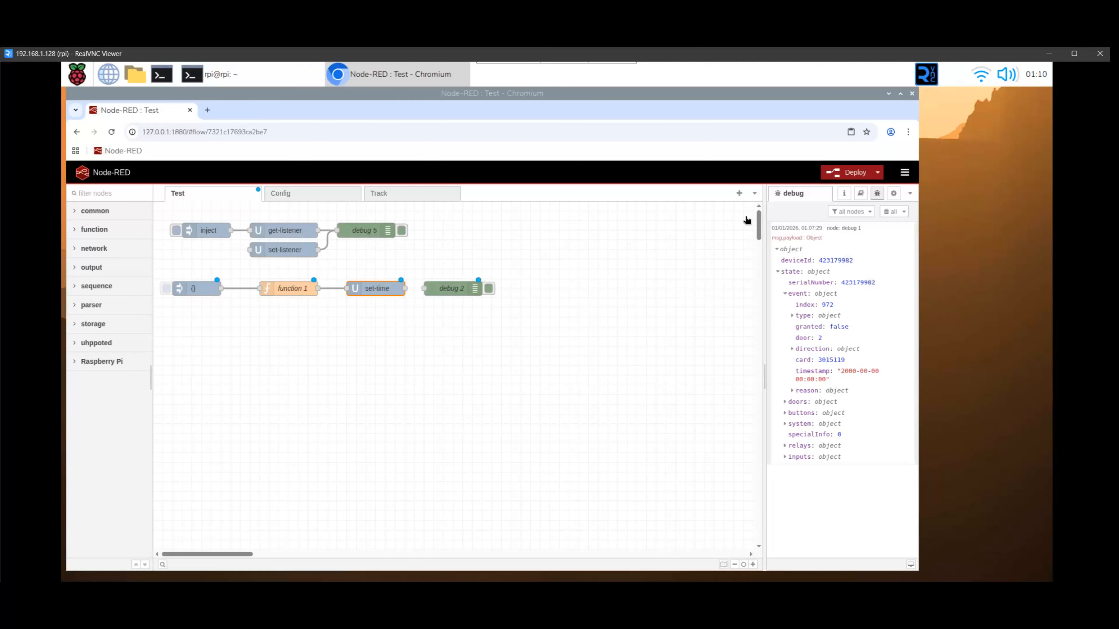
left_click_drag(406, 289, 425, 288)
Collapse the old debug message, deploy the flow and trigger the {} inject node
left_click(777, 249)
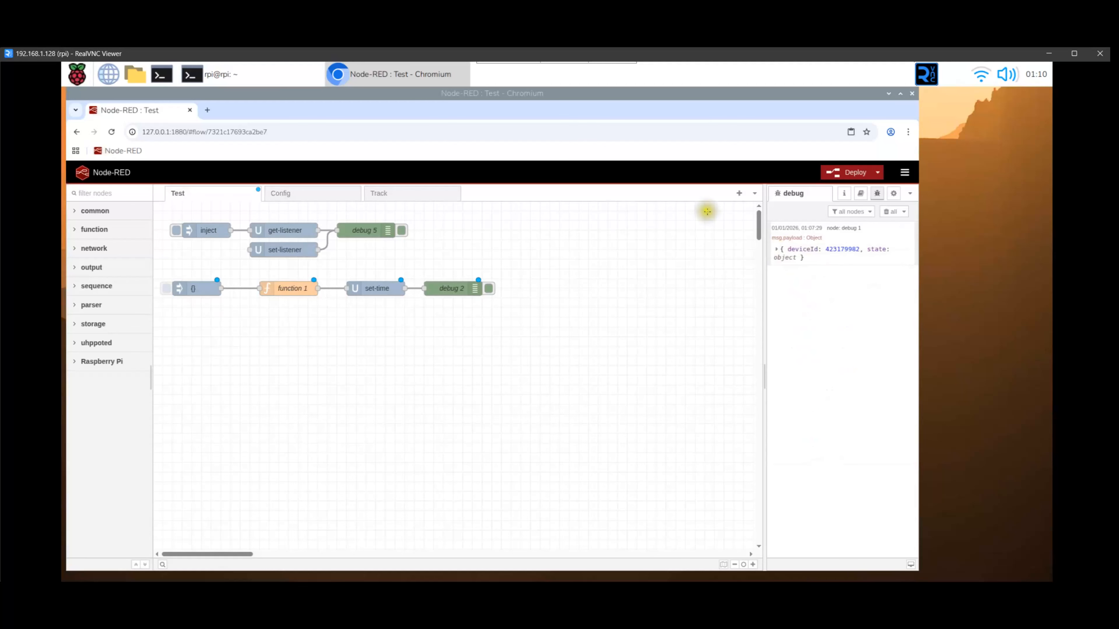
left_click(847, 174)
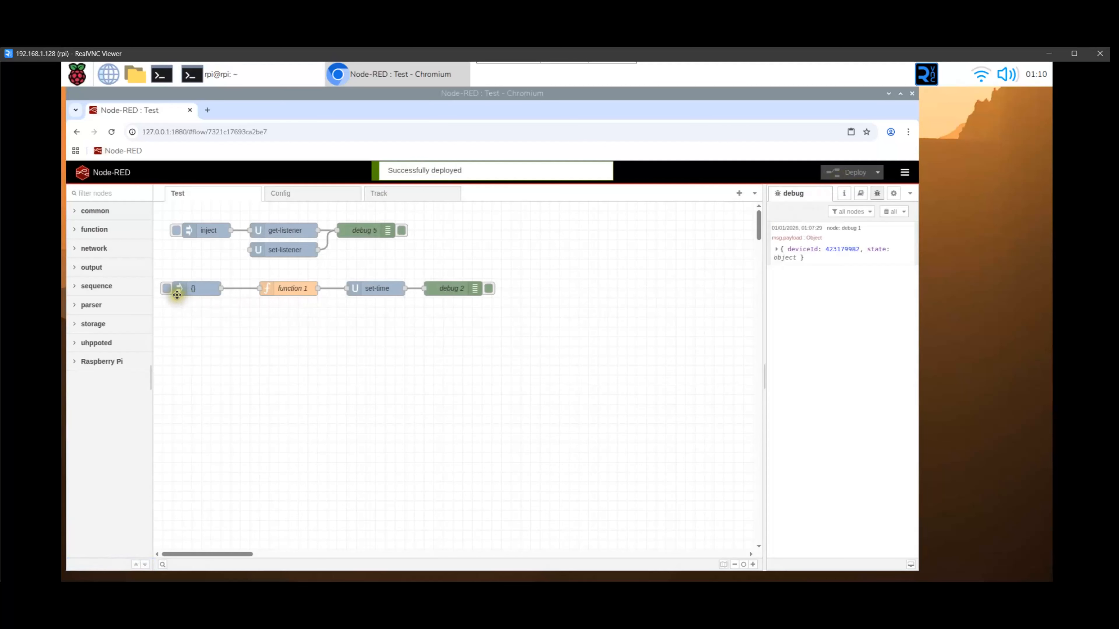
left_click(168, 289)
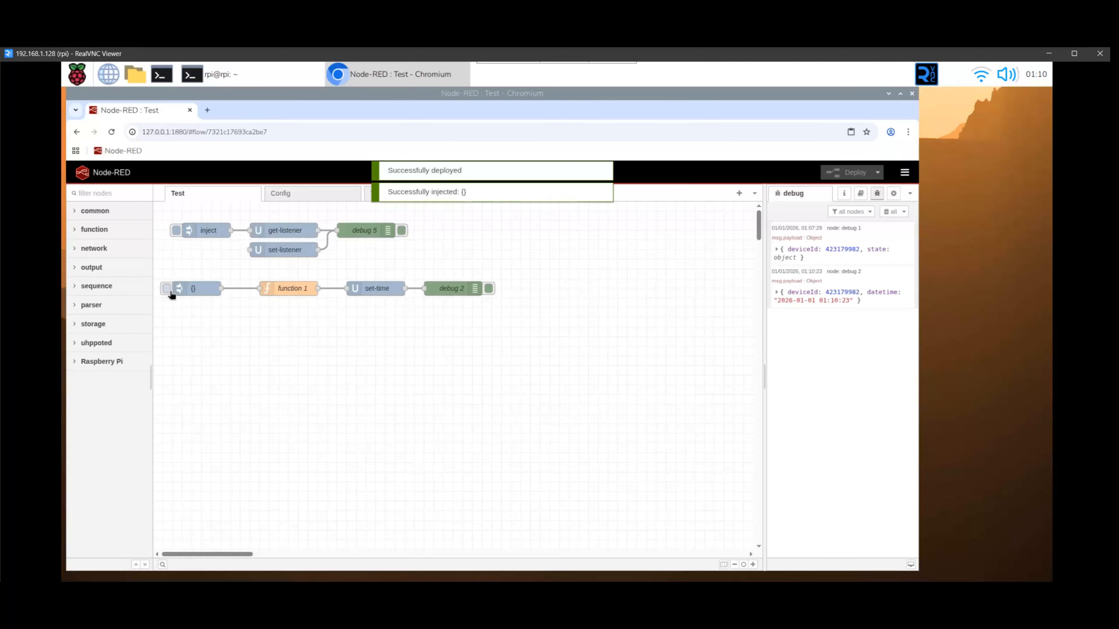
Rename the {} inject node to "Set DateTime"
double_click(196, 289)
left_click(572, 257)
type("Set DateTime")
left_click(740, 213)
Rename the function node to "func datetime" and deploy the changes
double_click(290, 289)
left_click(502, 257)
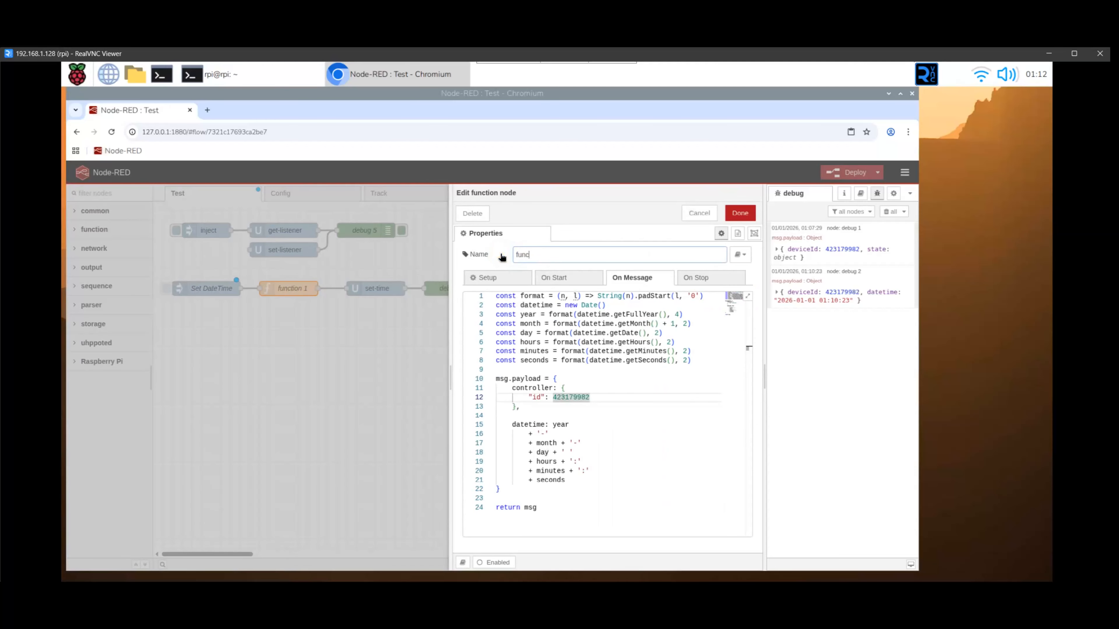
type("func datetime")
left_click(740, 213)
left_click(843, 176)
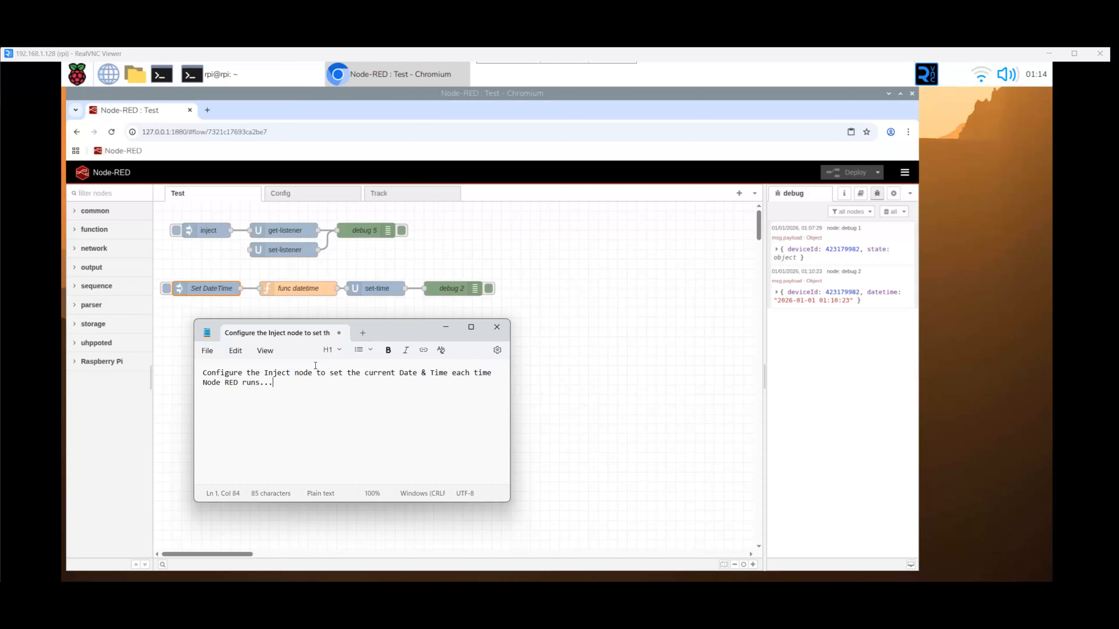
Configure the Set DateTime inject node to inject once after 0.1 seconds, and return to the Notepad note
double_click(214, 292)
left_click(537, 504)
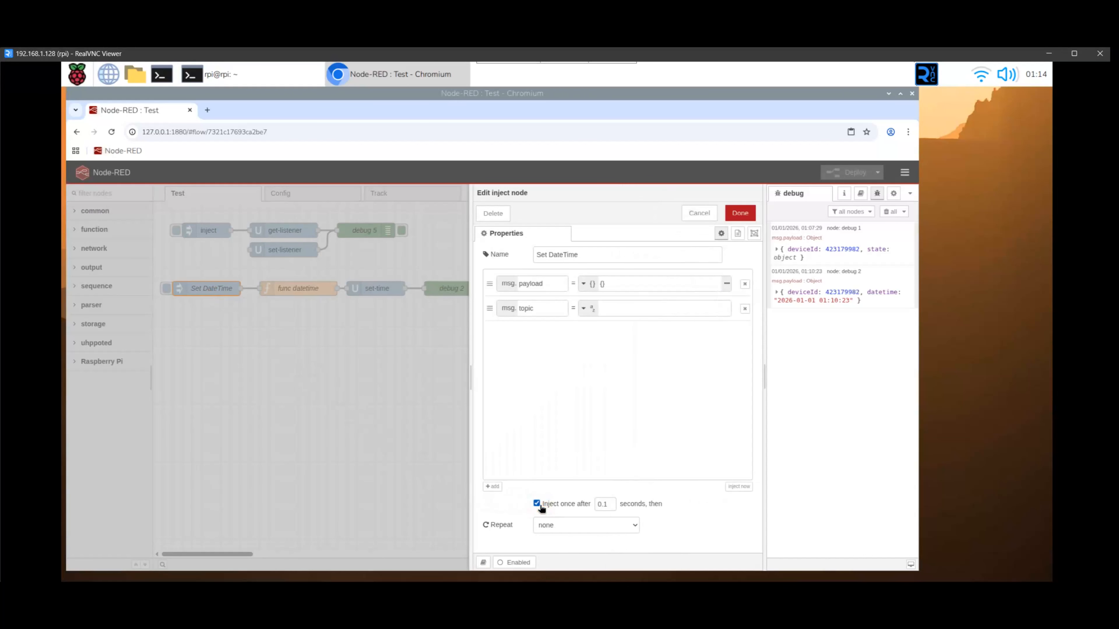
left_click(740, 213)
key("alt+Tab")
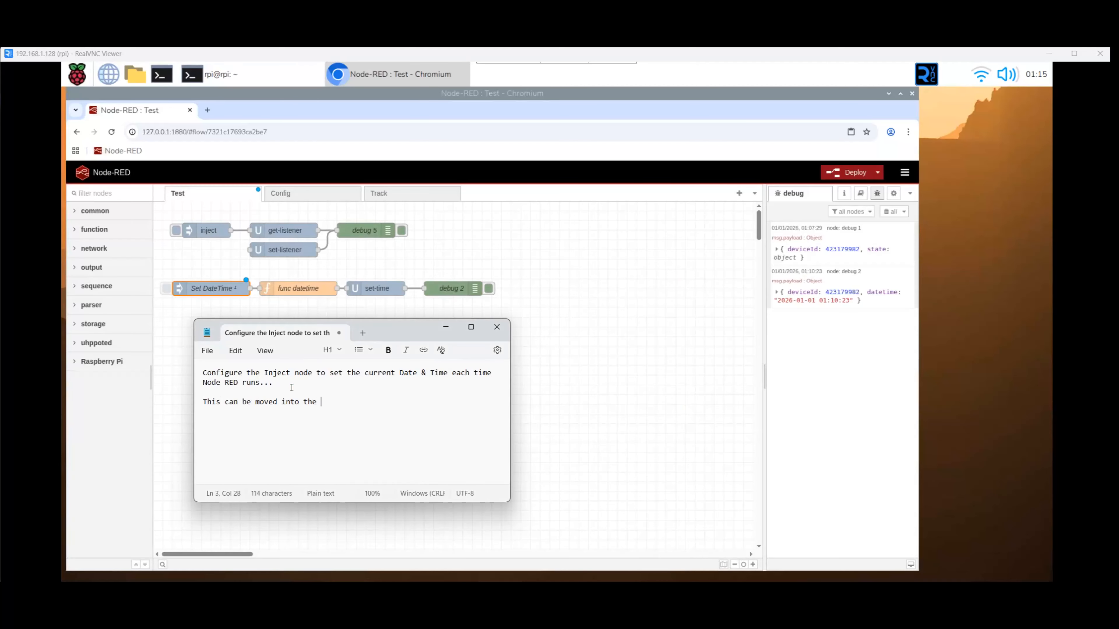
Move the four Set DateTime flow nodes from the Test flow to the Config flow beneath the listen node, and deploy
mouse_move(511, 310)
left_mouse_down()
mouse_move(151, 270)
mouse_move(161, 274)
left_mouse_up()
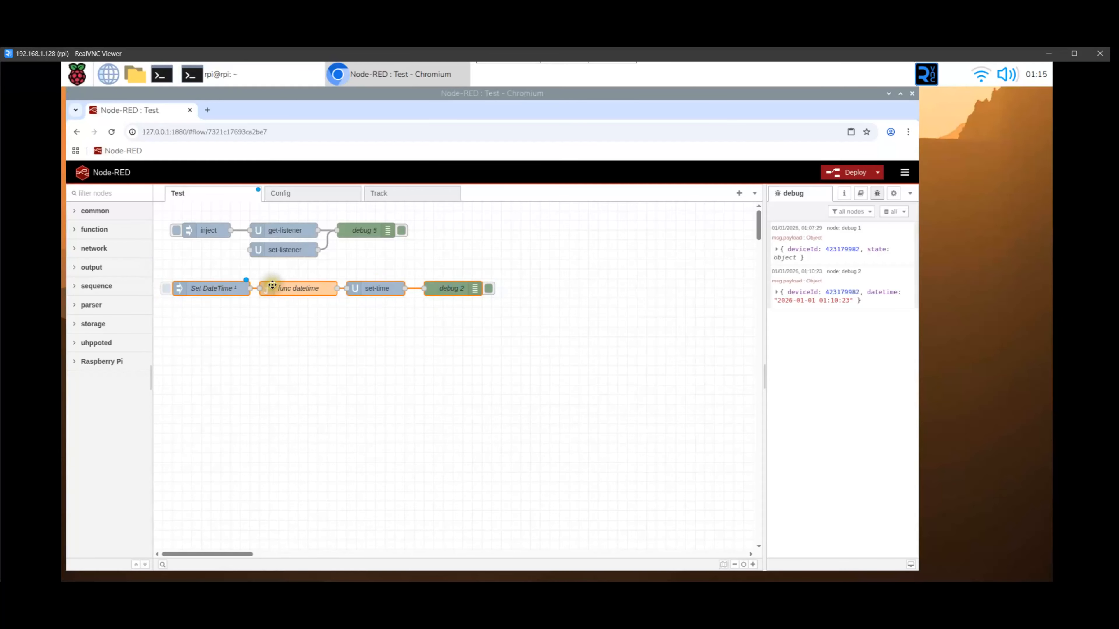
right_click(265, 279)
left_click(303, 407)
left_click(307, 200)
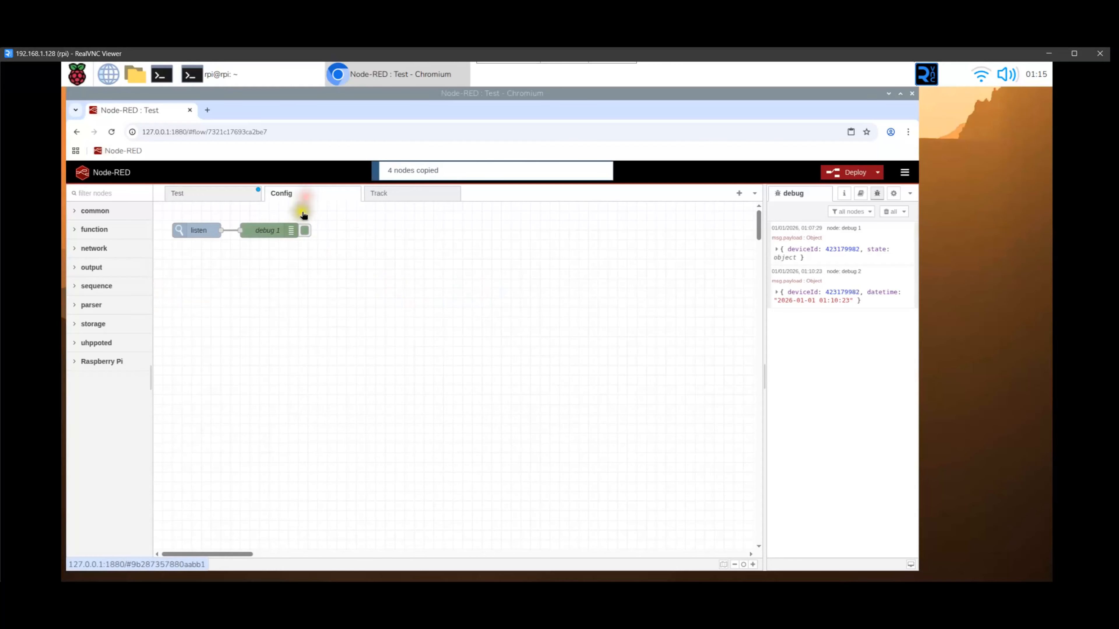
right_click(240, 293)
left_click(257, 405)
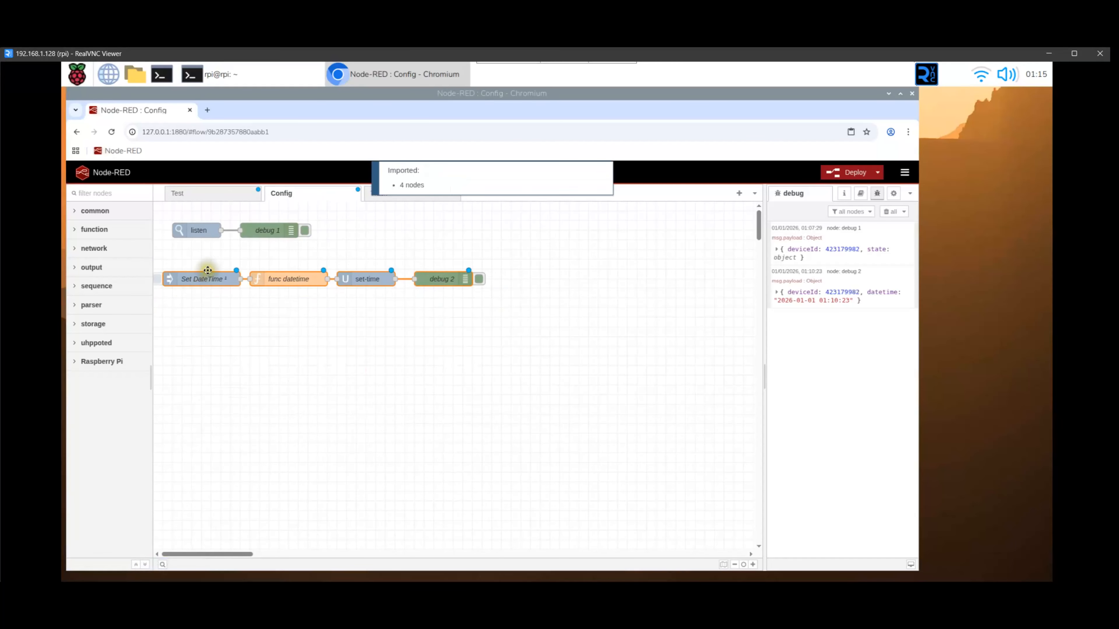
left_click(185, 268)
left_click(213, 197)
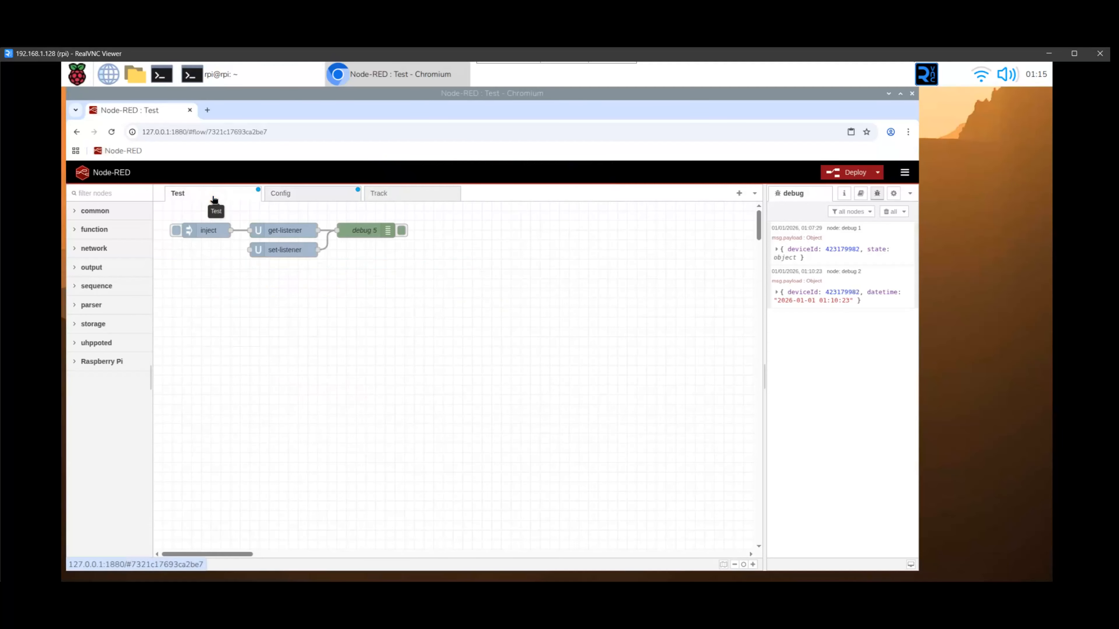
left_click(854, 172)
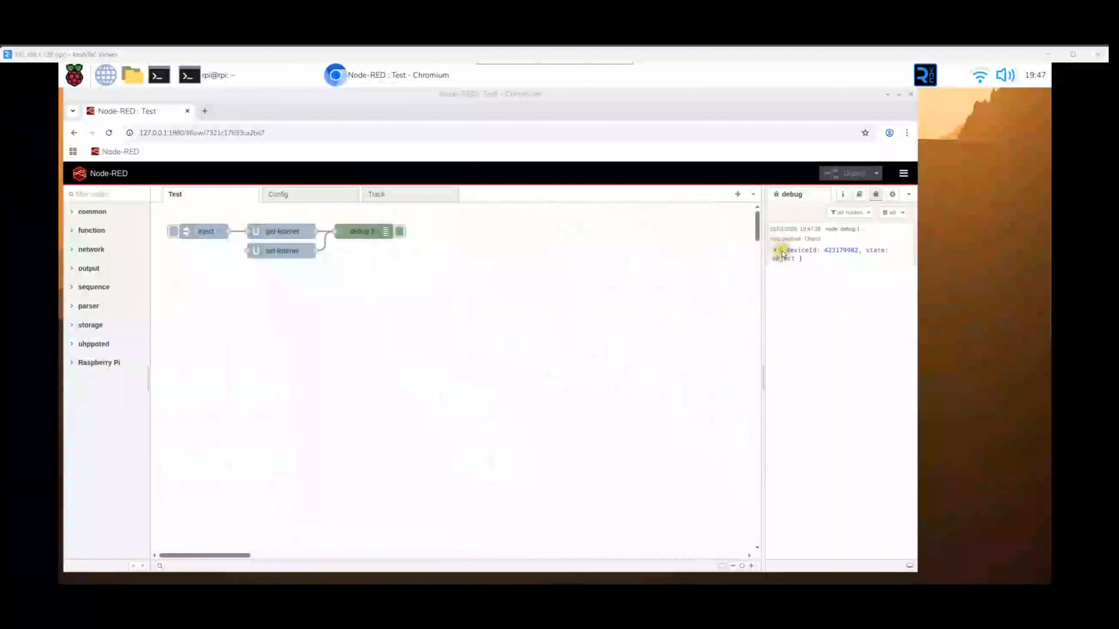
Expand the latest debug message down to its state and event objects to examine the event details
left_click(780, 251)
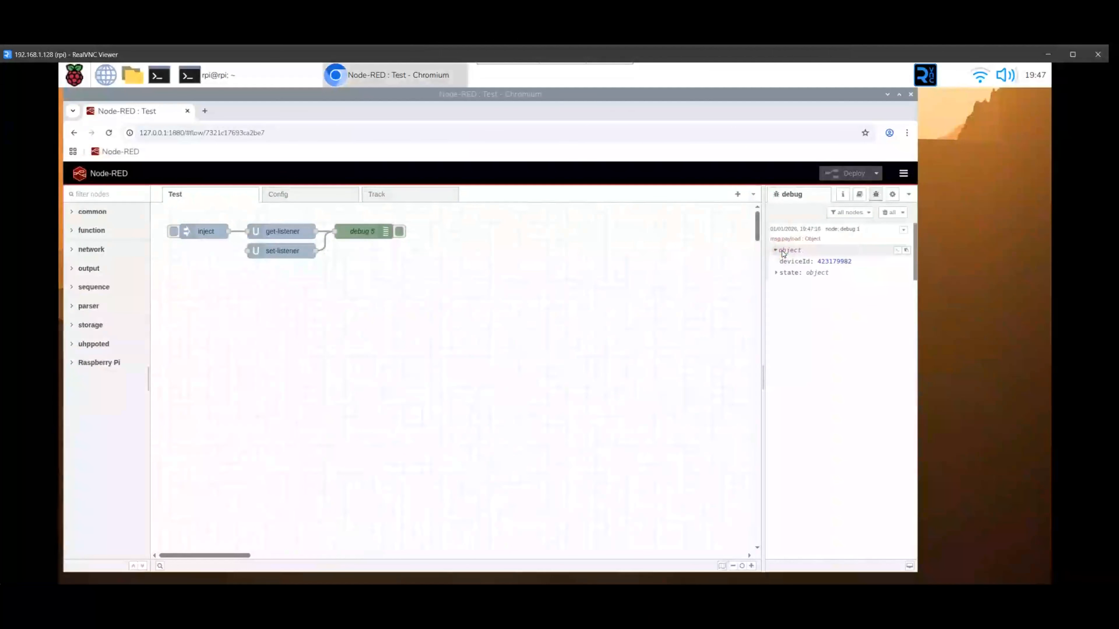
left_click(783, 274)
left_click(790, 294)
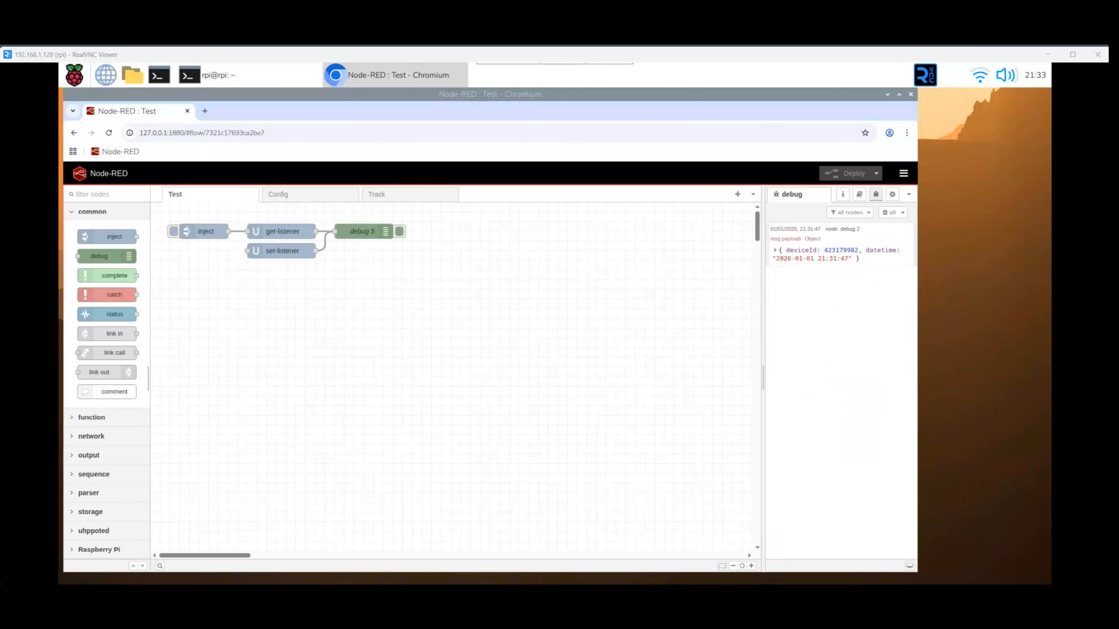
Open the Config flow and write the note "debug2 can be disconnected as no longer need to see new datetime each time.." in Notepad
left_click(289, 193)
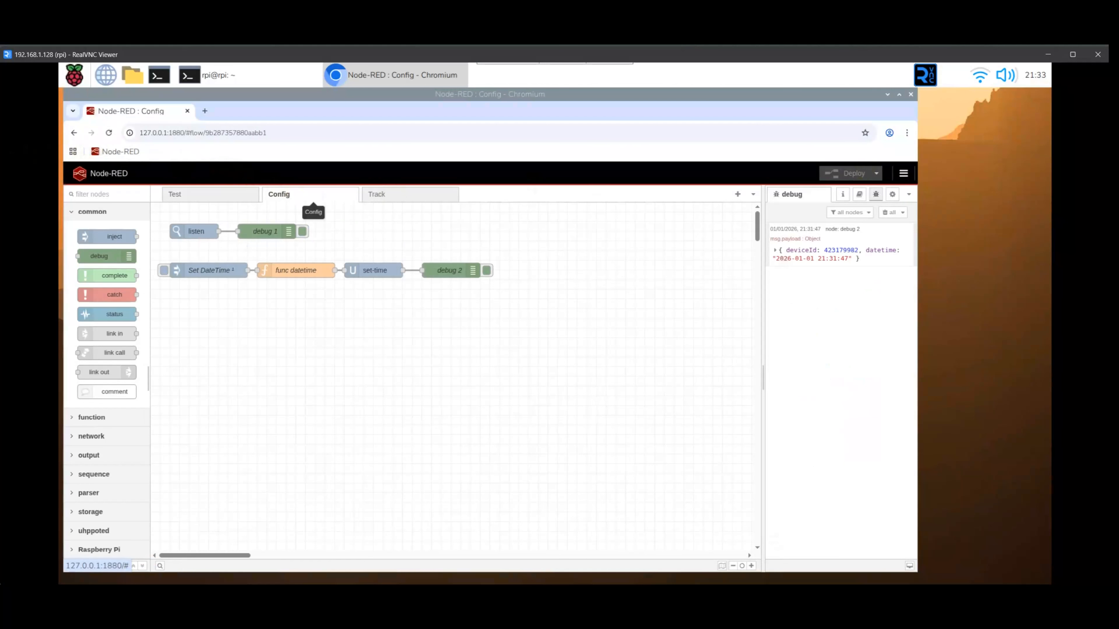
type("debug2 can be disconnected as no longer need to see new datetime each time..")
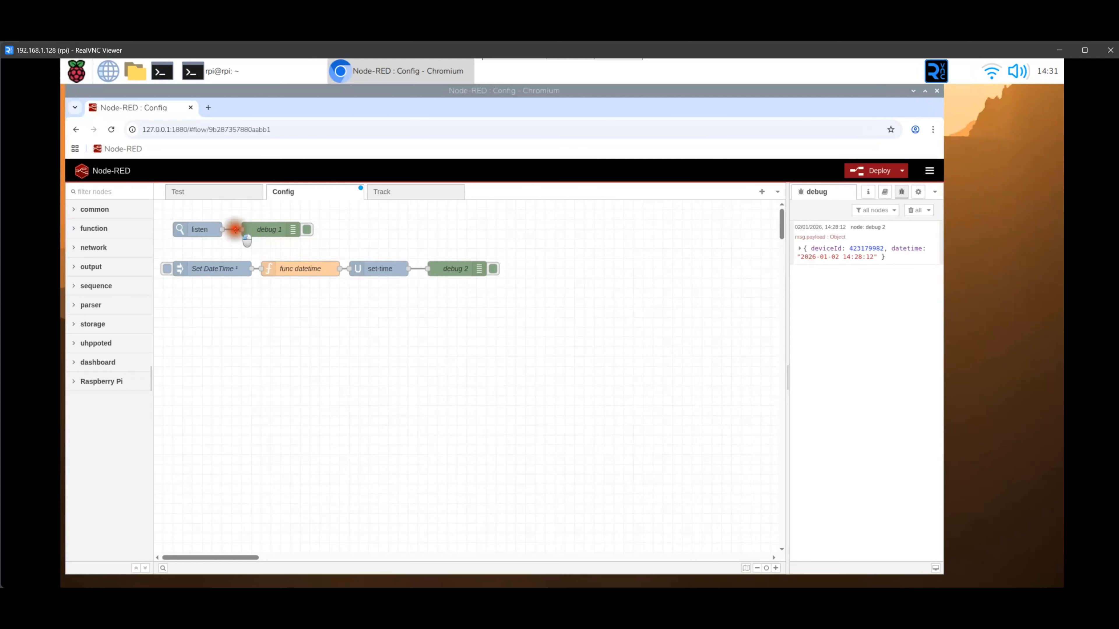
Remove the wire from the listen node to debug 1, and try to disconnect debug 2 from the set-time node
left_click(229, 231)
key("Delete")
left_click(412, 270)
key("Delete")
left_click(878, 174)
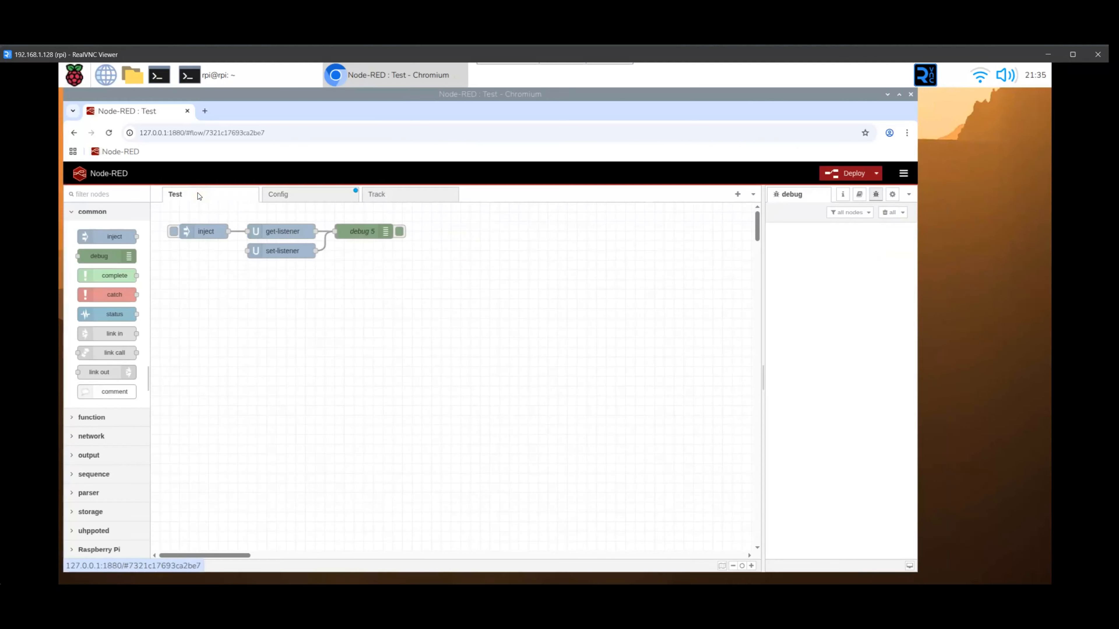
Copy the module name node-red-dashboard from the Notepad note and install that module through the palette manager
type("To install Node-RED Dashboard, follow these steps:      Open Node-RED.     Go to the menu and select \"Manage Palette.\"     Search for node-red-dashboard and install it.")
left_click_drag(310, 386, 235, 386)
key("ctrl+c")
right_click(238, 387)
left_click(300, 401)
left_click(902, 173)
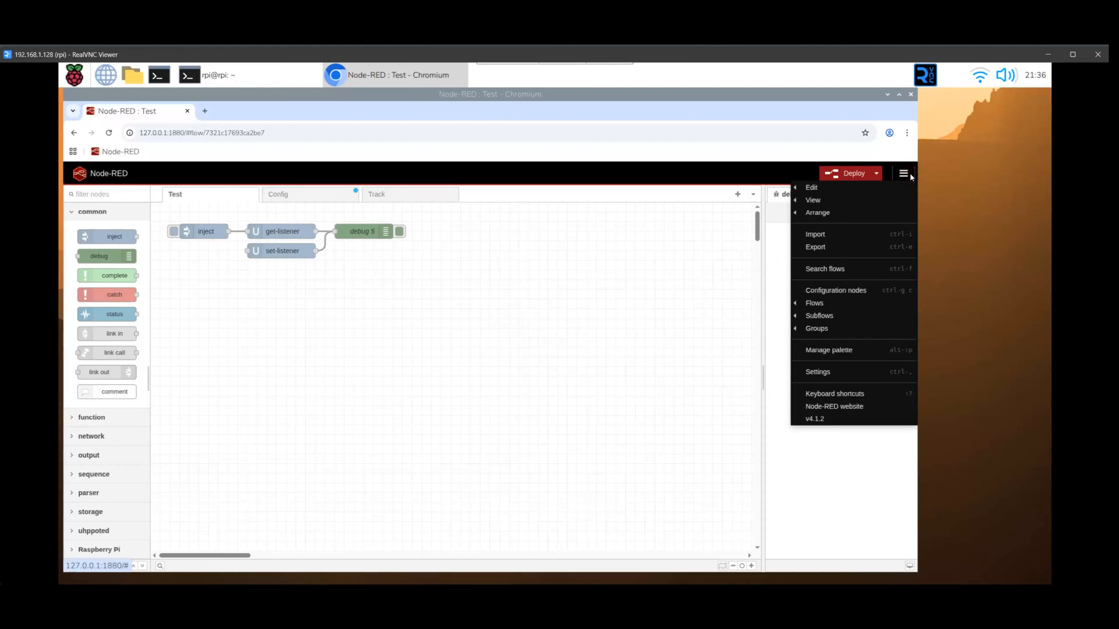
left_click(826, 351)
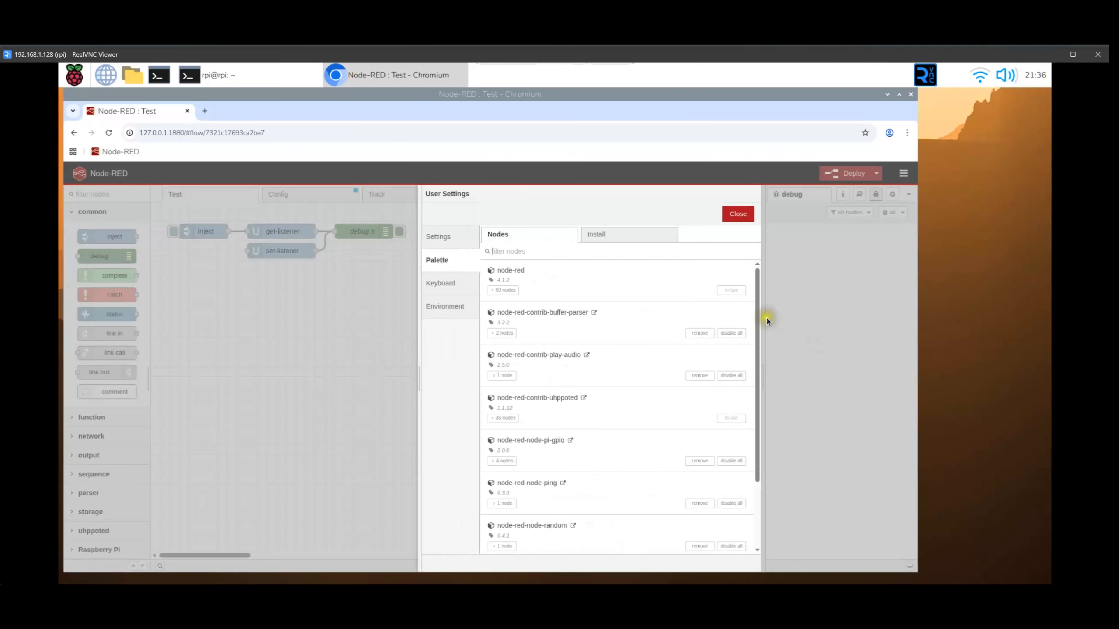
left_click(624, 233)
right_click(518, 272)
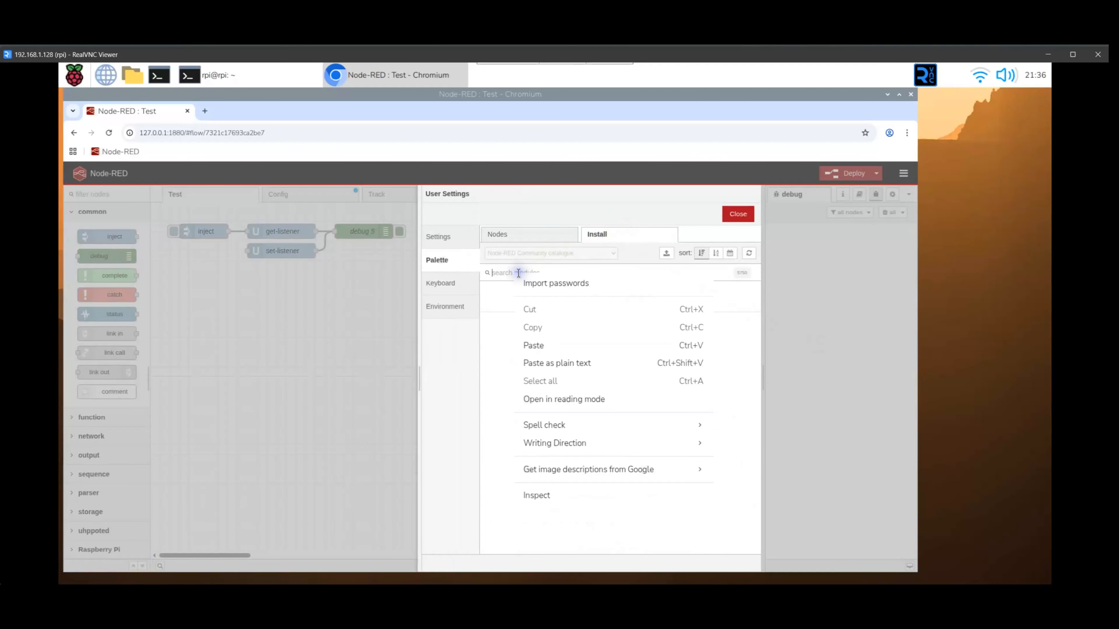
left_click(534, 345)
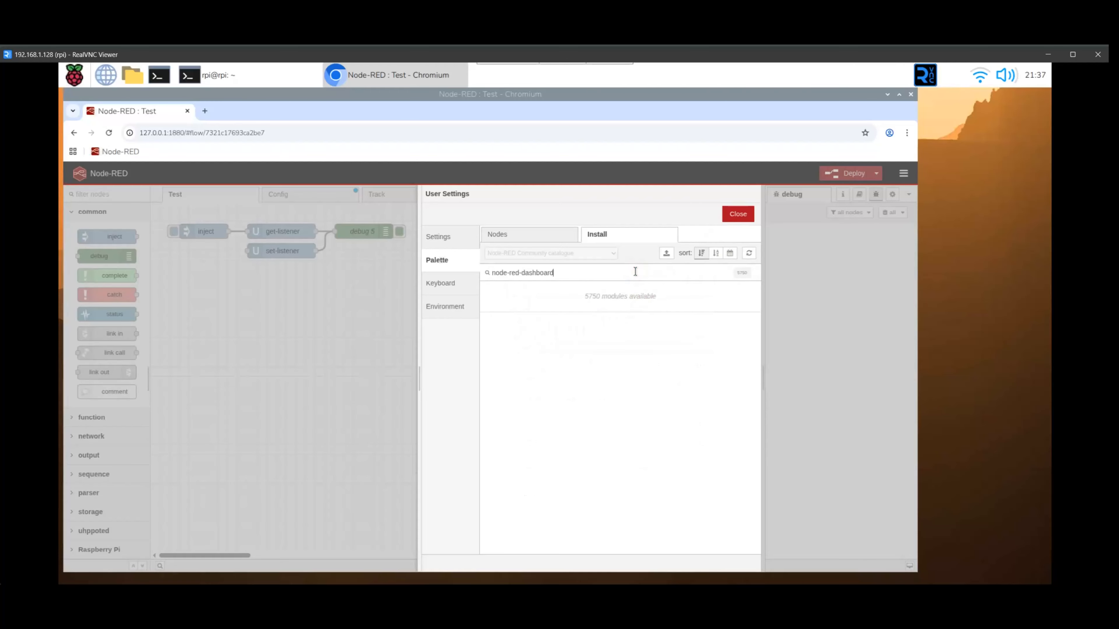
left_click(731, 312)
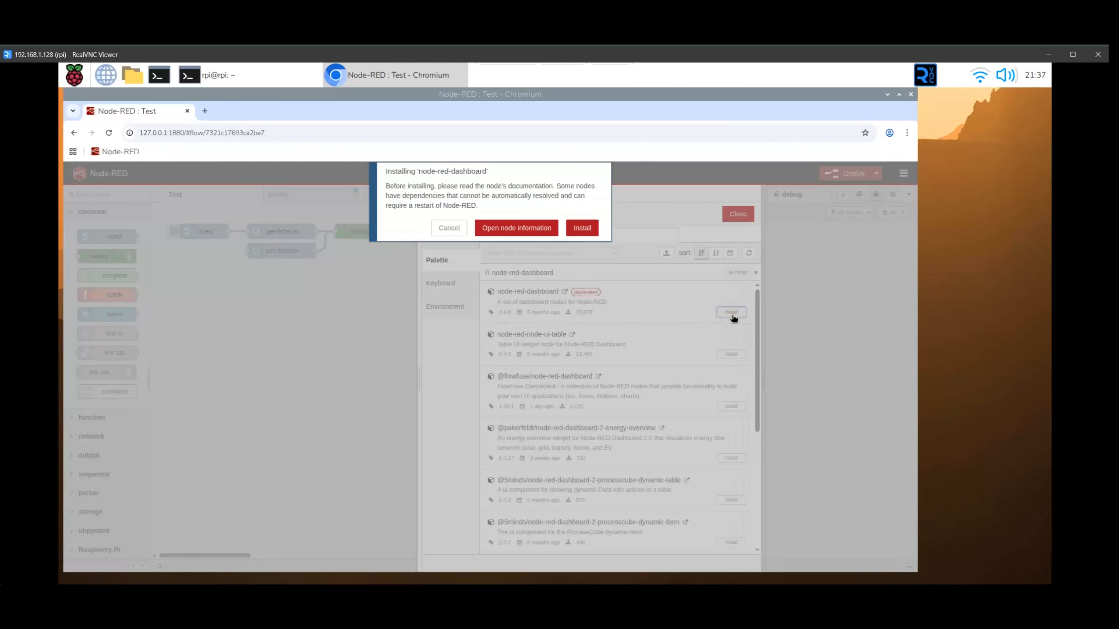
left_click(582, 229)
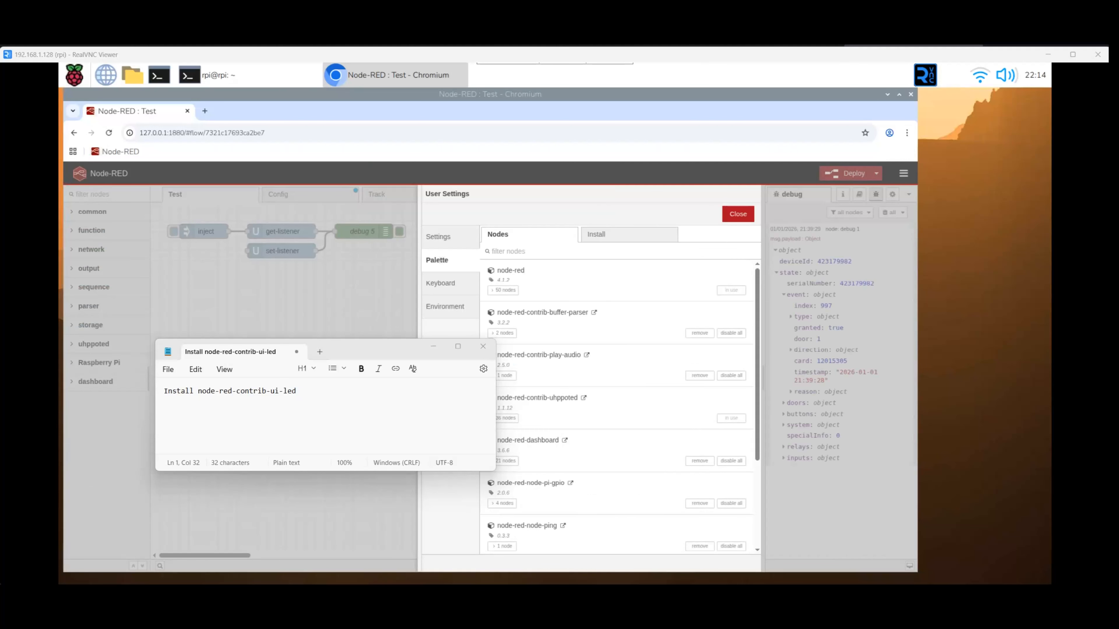
Copy the module name node-red-contrib-ui-led from the note, install that module through the palette manager, and close the settings
left_click_drag(302, 398, 197, 394)
key("ctrl+c")
right_click(228, 394)
left_click(282, 409)
left_click(610, 236)
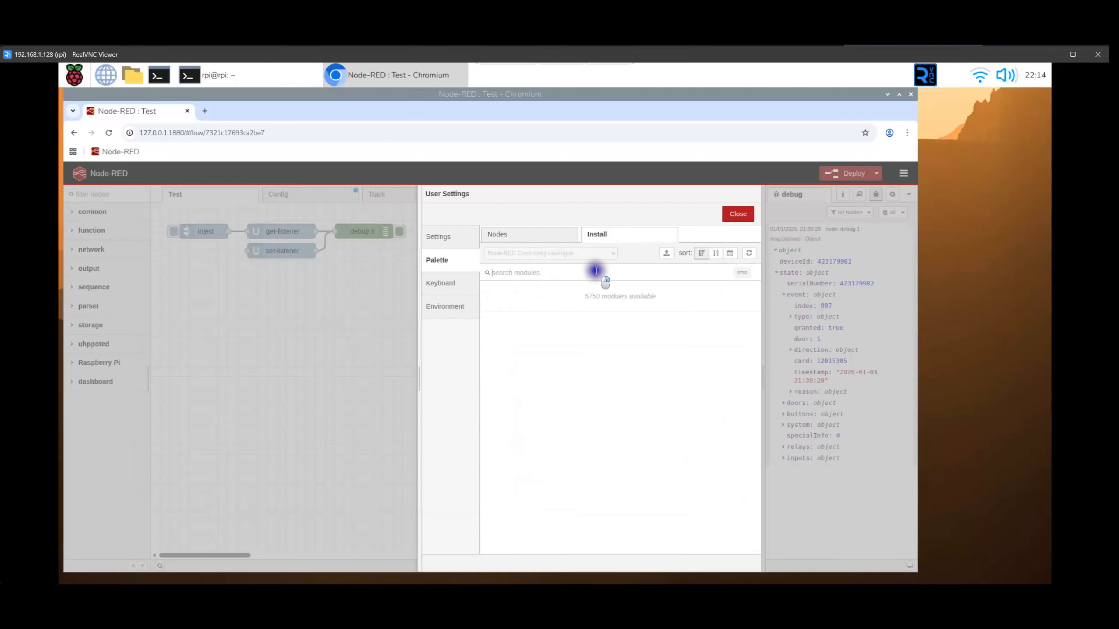
right_click(591, 272)
left_click(611, 342)
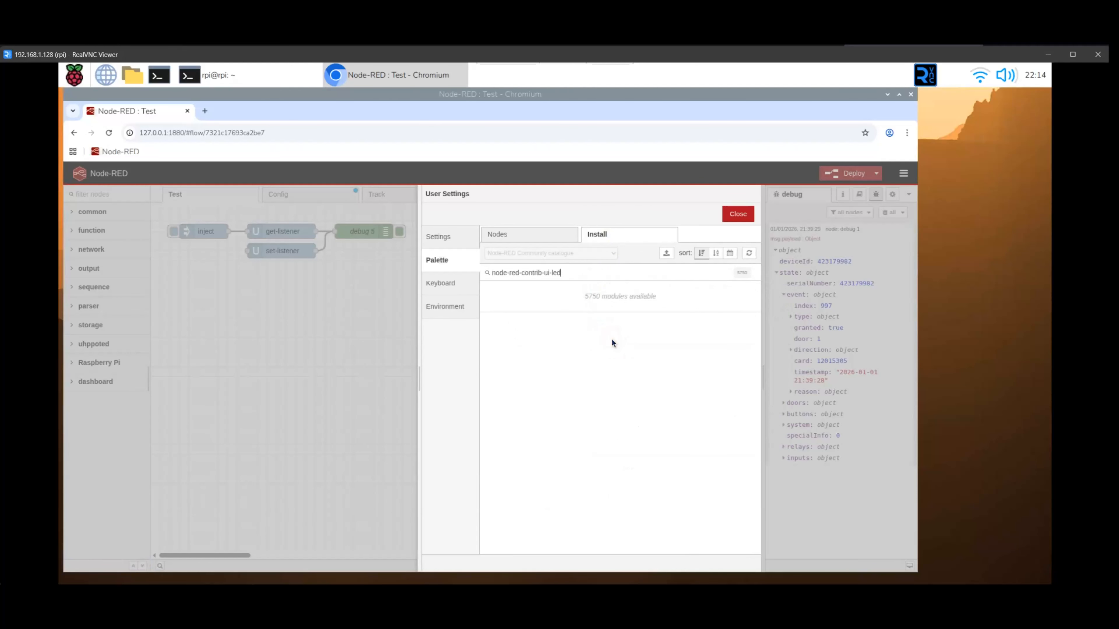
triple_click(619, 269)
key("ctrl+v")
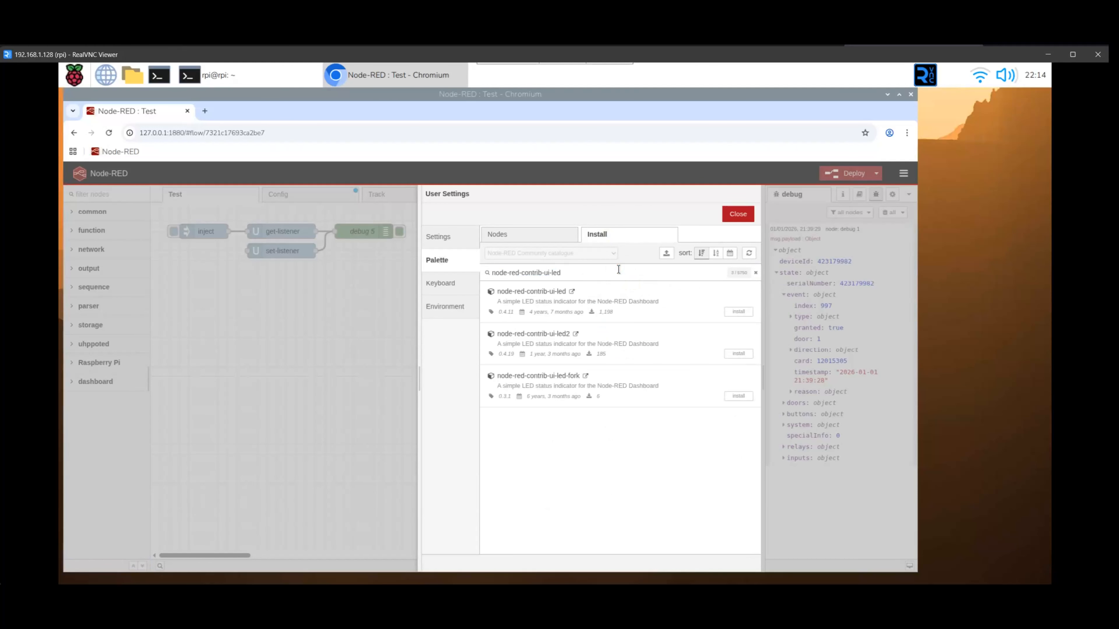
left_click(738, 311)
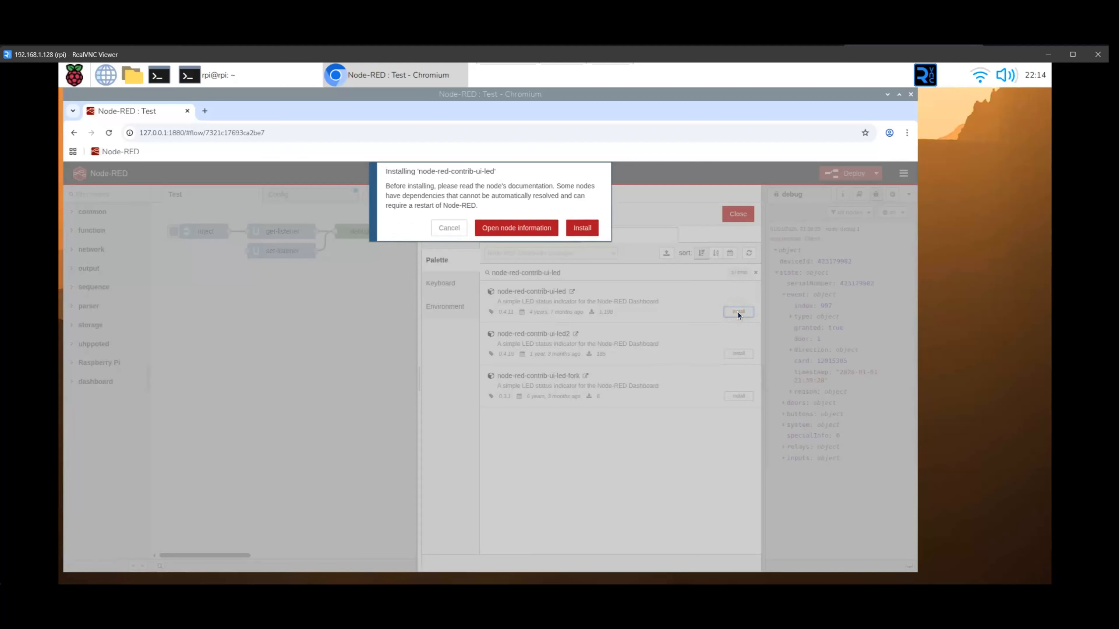
left_click(586, 230)
left_click(738, 214)
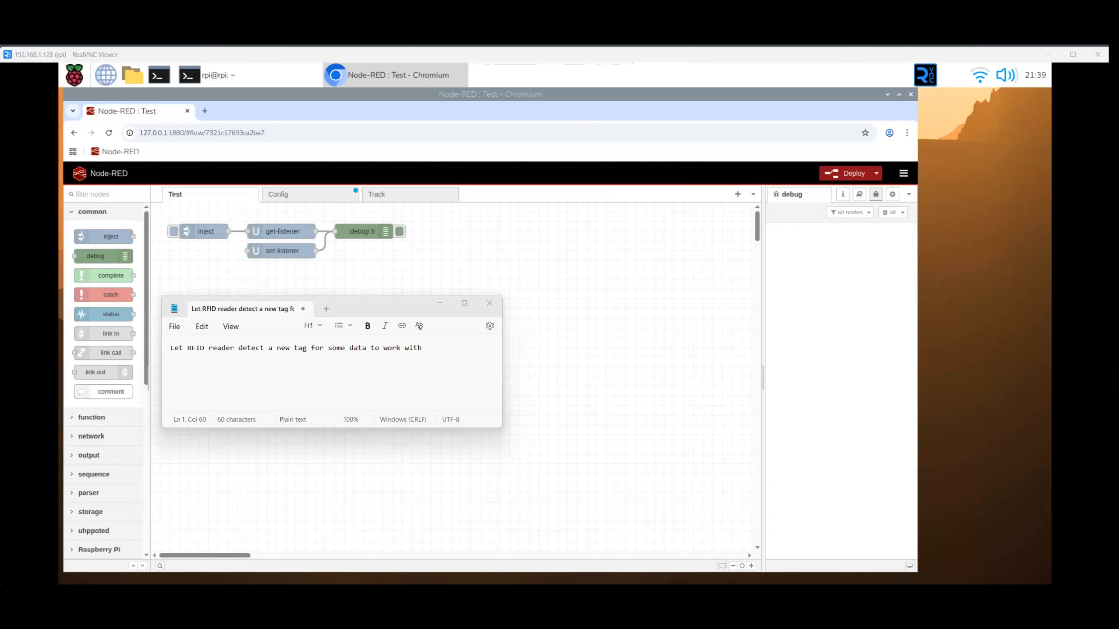
Finish the RFID tag note with ".." and expand the new debug 1 message to examine the tag's state and event details
type("..")
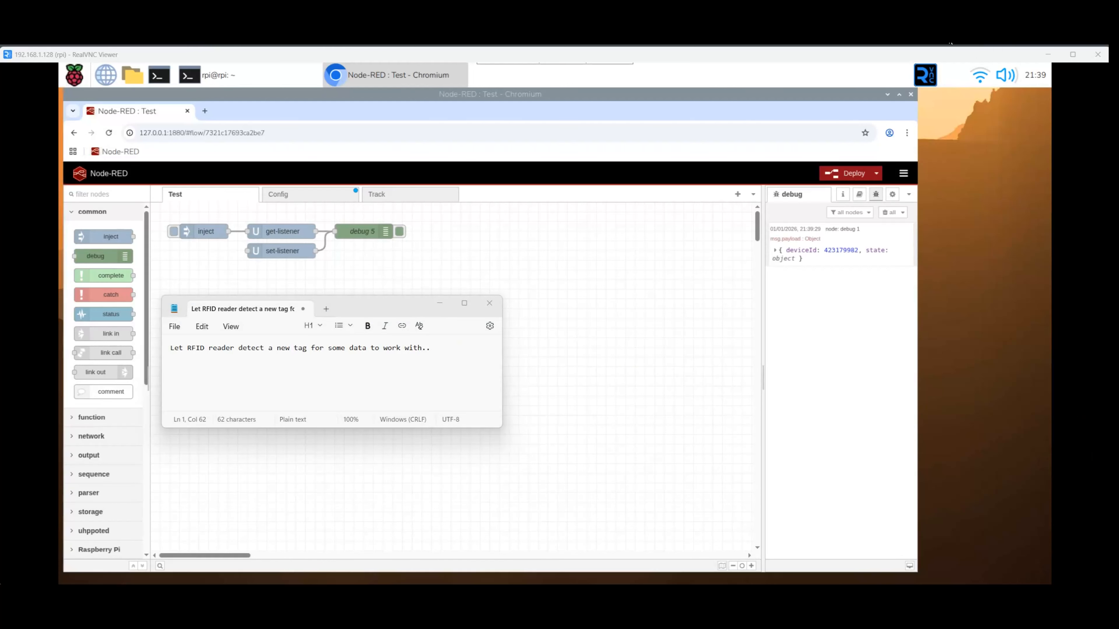
left_click(779, 251)
left_click(776, 275)
left_click(788, 295)
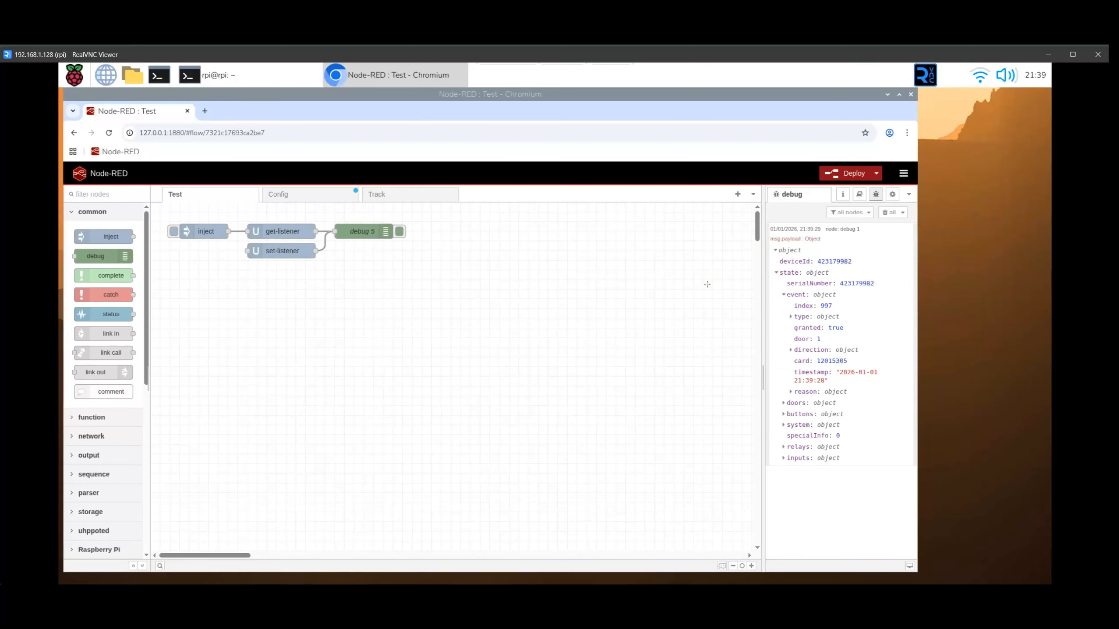
In the Config flow, move debug 1 further from listen, wire a link out node to listen, and link it to a new link in node
left_click(297, 195)
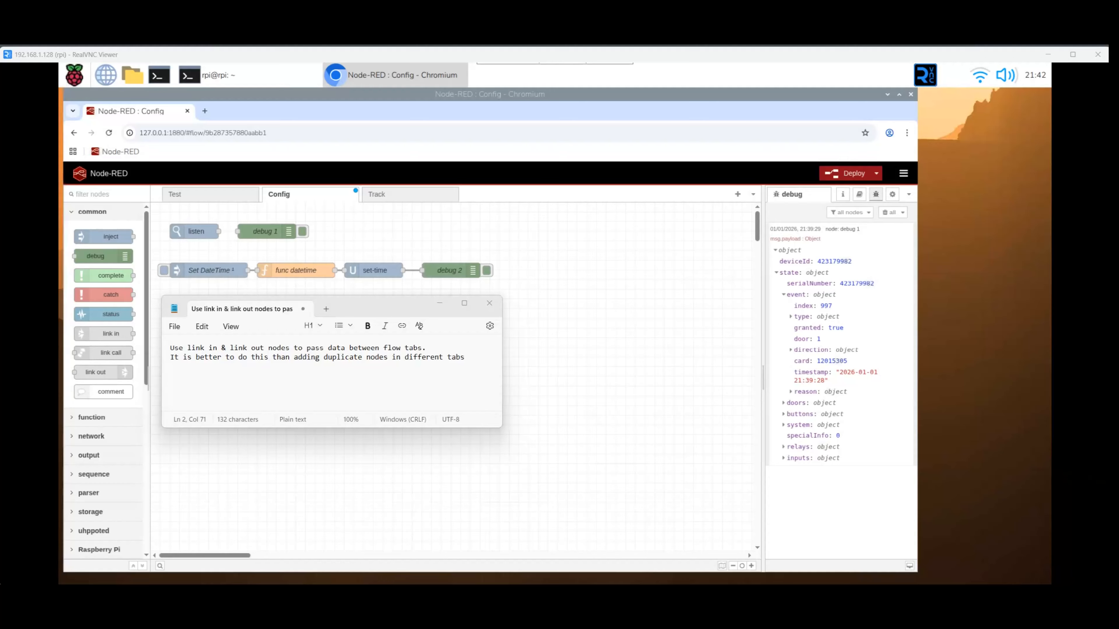
left_click(282, 230)
left_click_drag(282, 230, 361, 230)
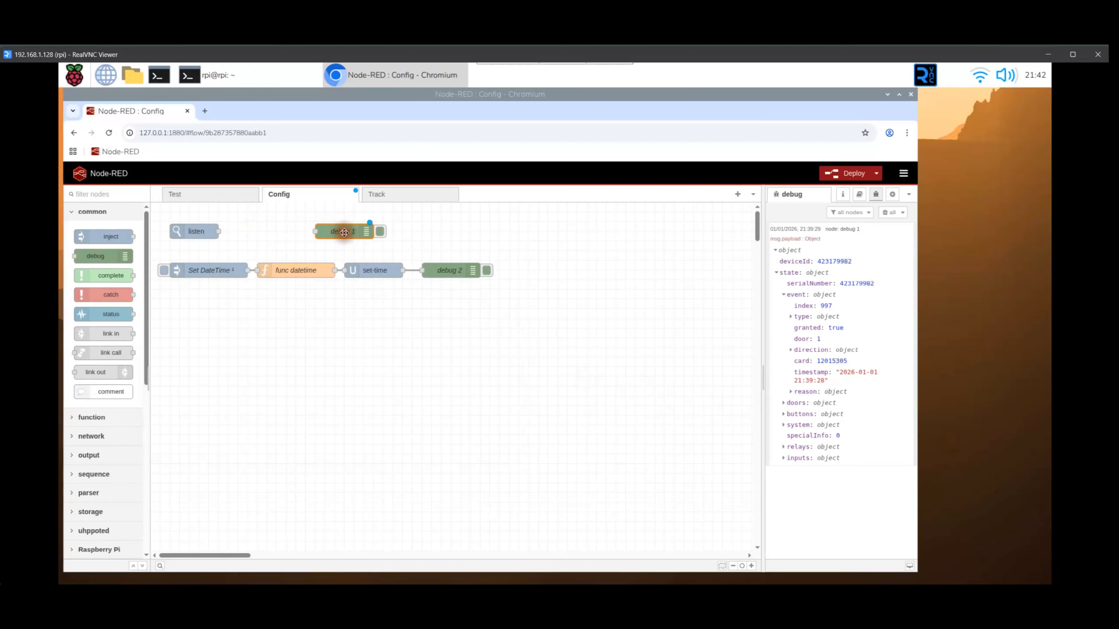
left_click_drag(124, 371, 238, 230)
left_click_drag(110, 334, 271, 234)
left_click(242, 233)
Move the link in node from the Config flow to the Test flow, placing it beneath the inject and set-listener nodes
right_click(275, 232)
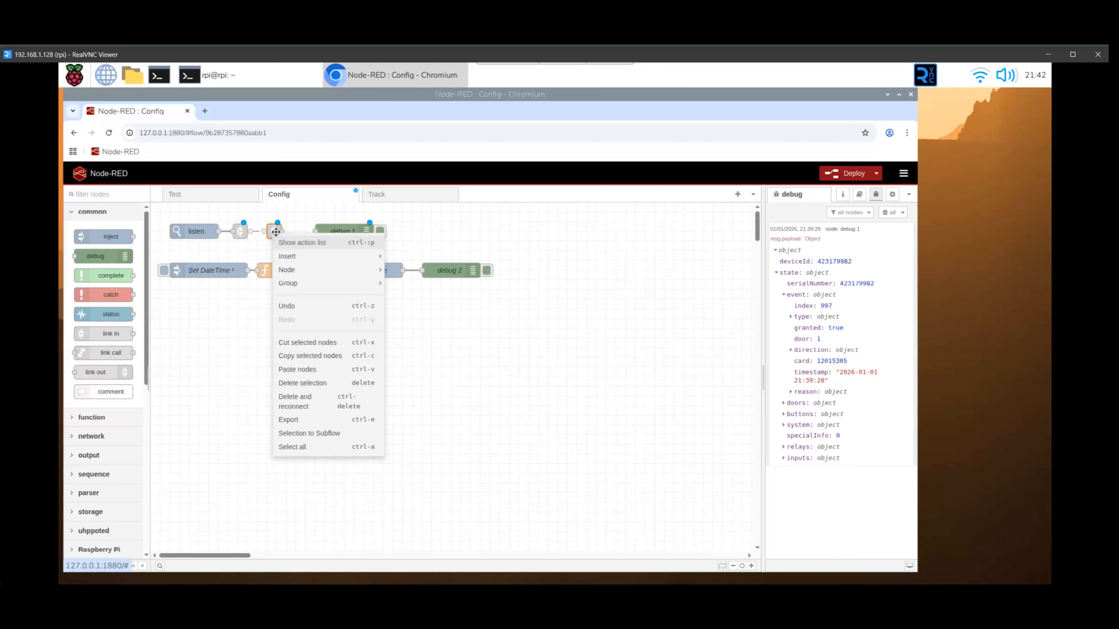
left_click(332, 344)
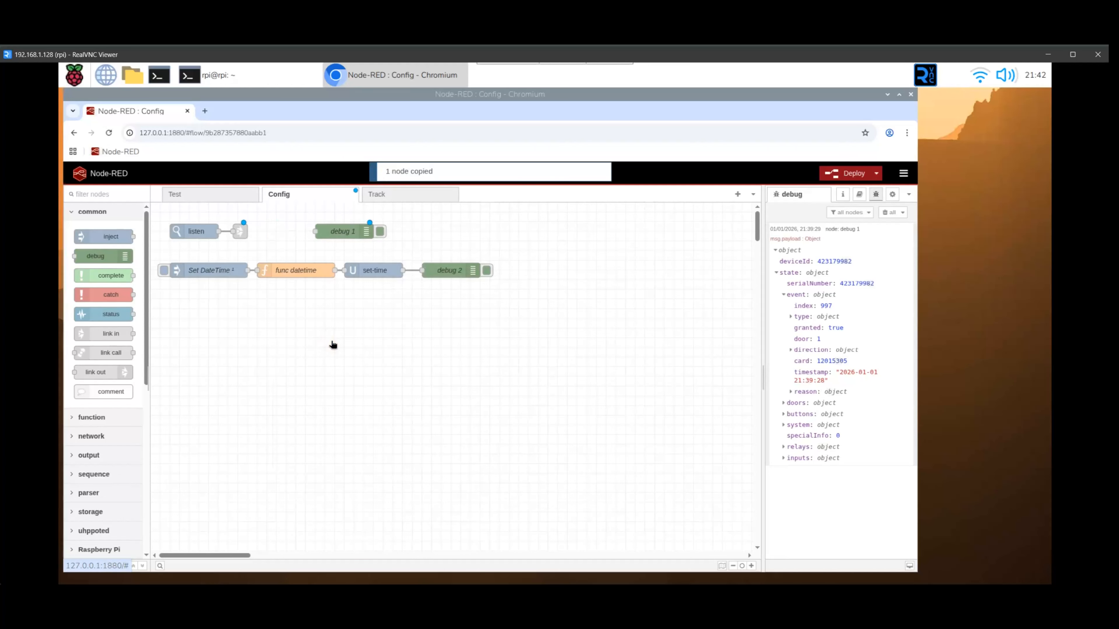
left_click(213, 195)
right_click(252, 321)
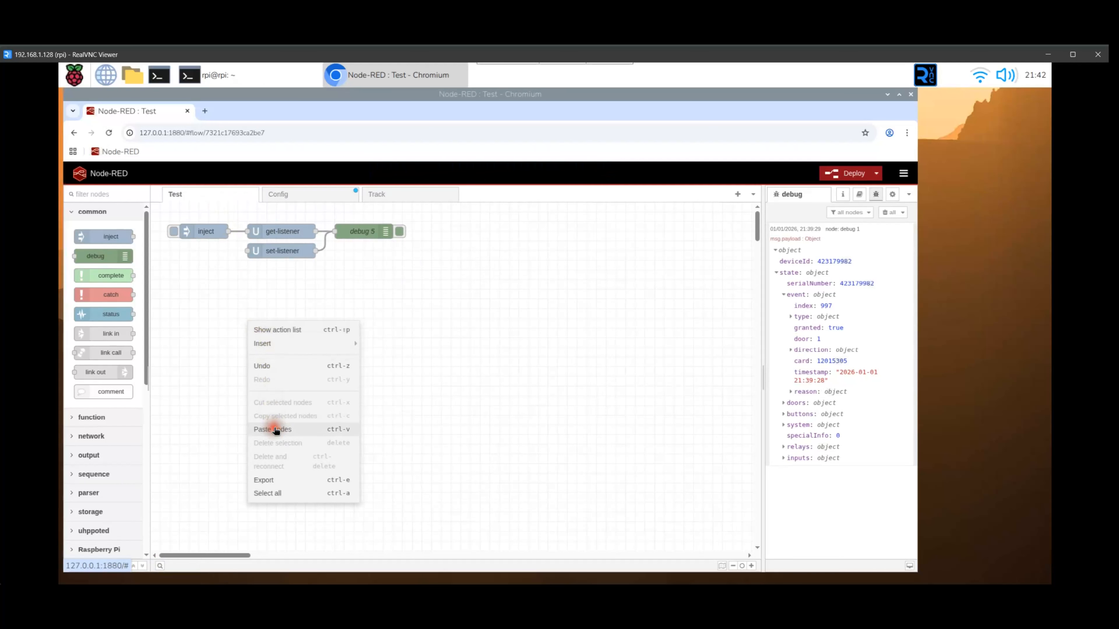
left_click(273, 429)
left_click(181, 289)
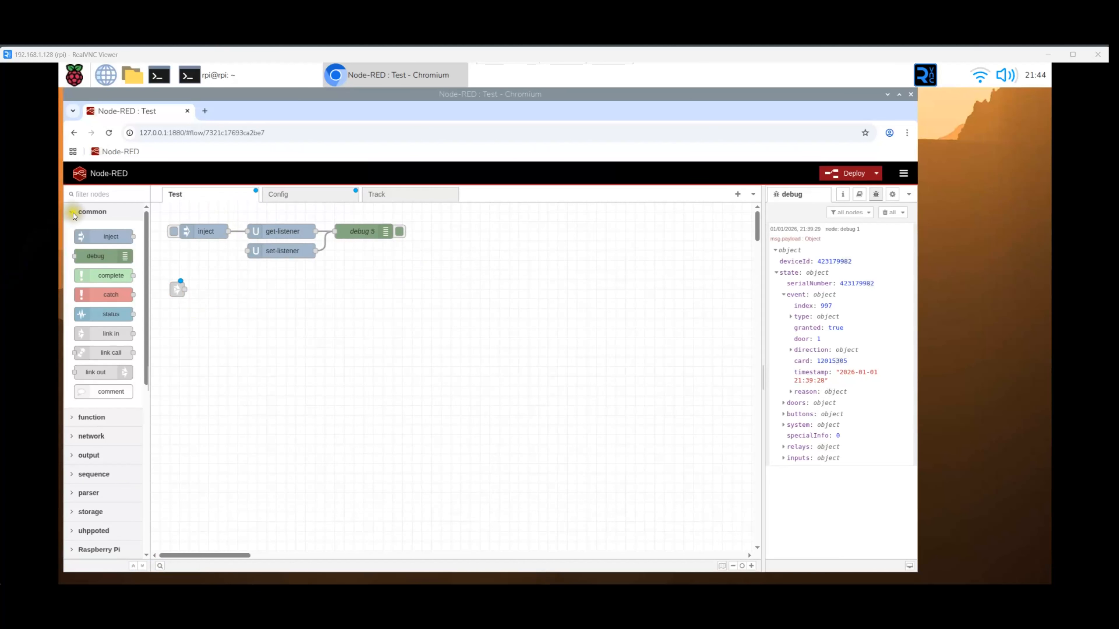